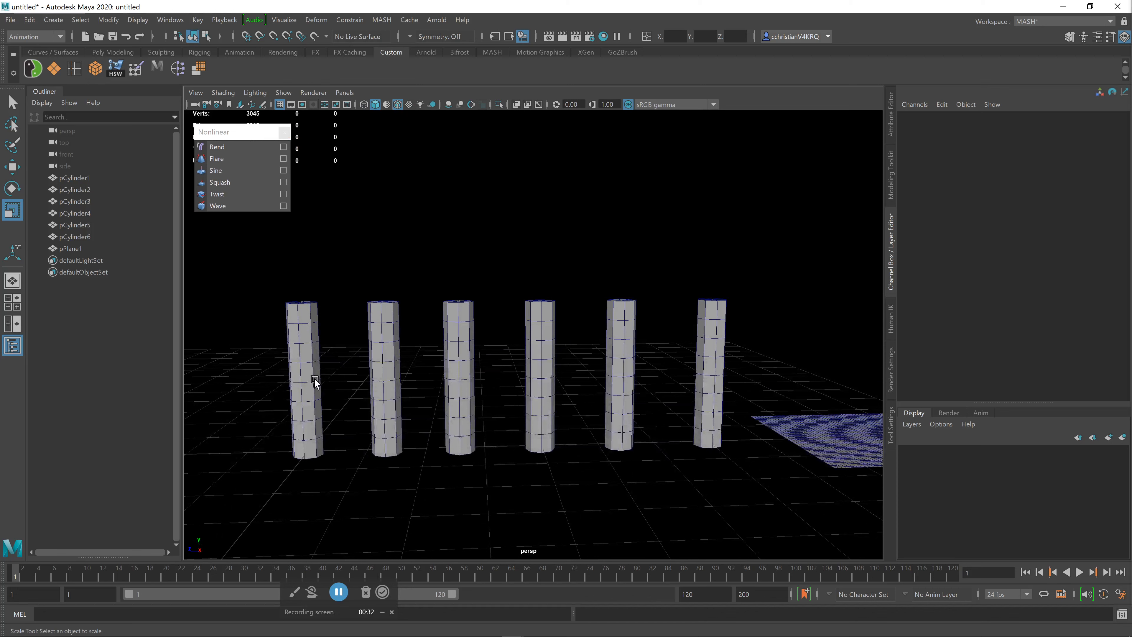
Step: Examine the first cylinder's creation settings and look over the other cylinders and the plane in the scene
left_click(309, 374)
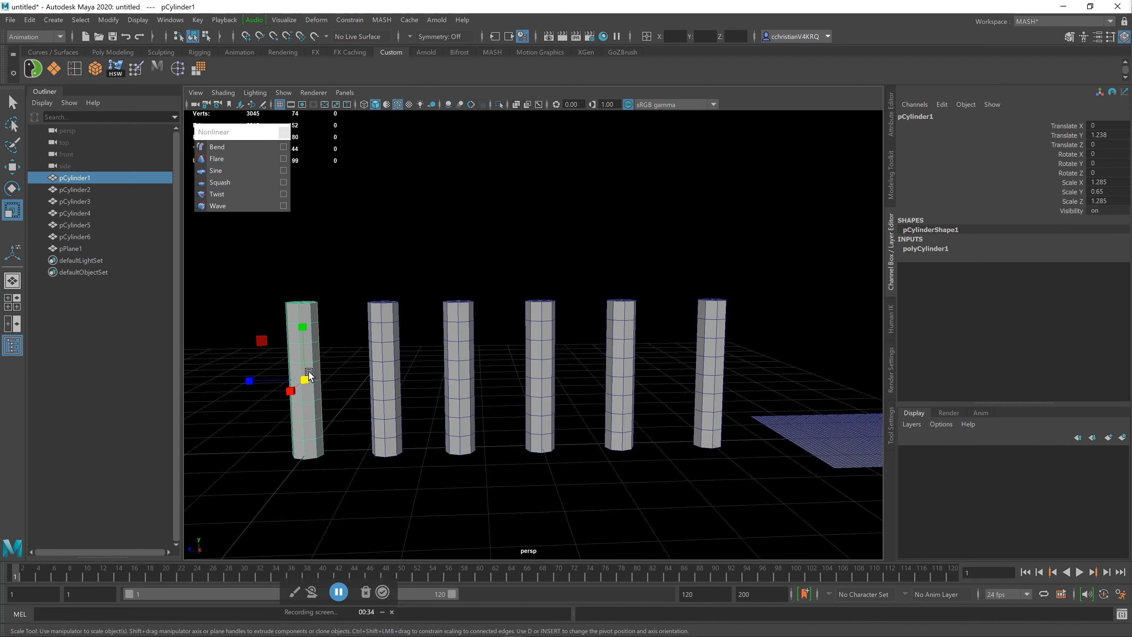
left_click(929, 248)
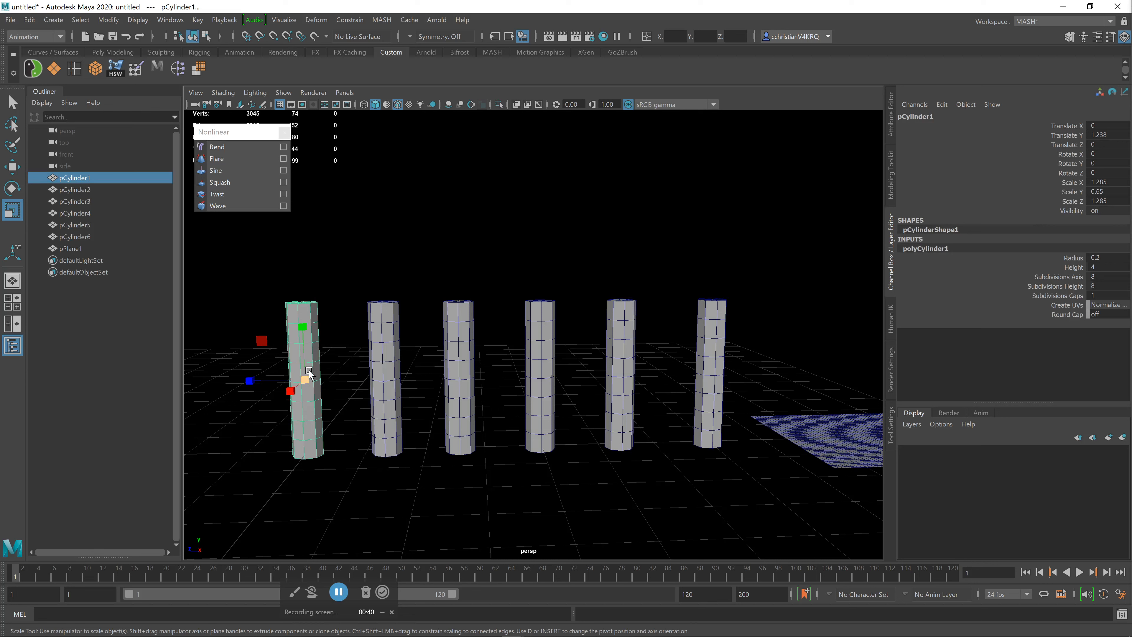
left_click(397, 356)
left_click(464, 366)
key("q")
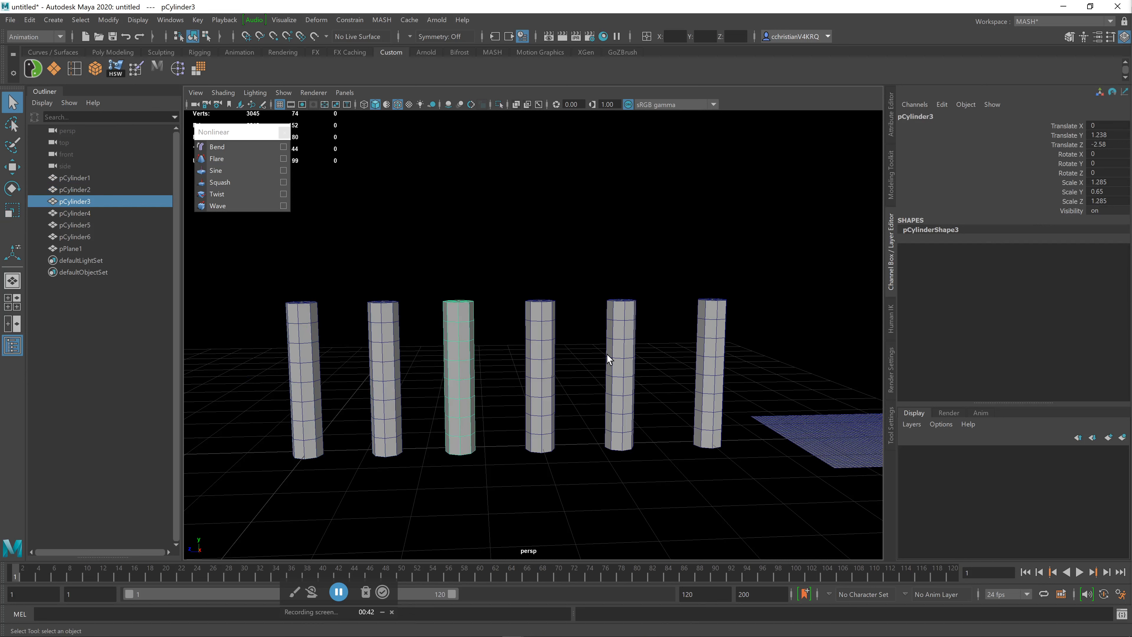
middle_click_drag(698, 362, 593, 392, "alt")
left_click(781, 479)
middle_click_drag(647, 441, 804, 422, "alt")
middle_click_drag(554, 395, 597, 364, "alt")
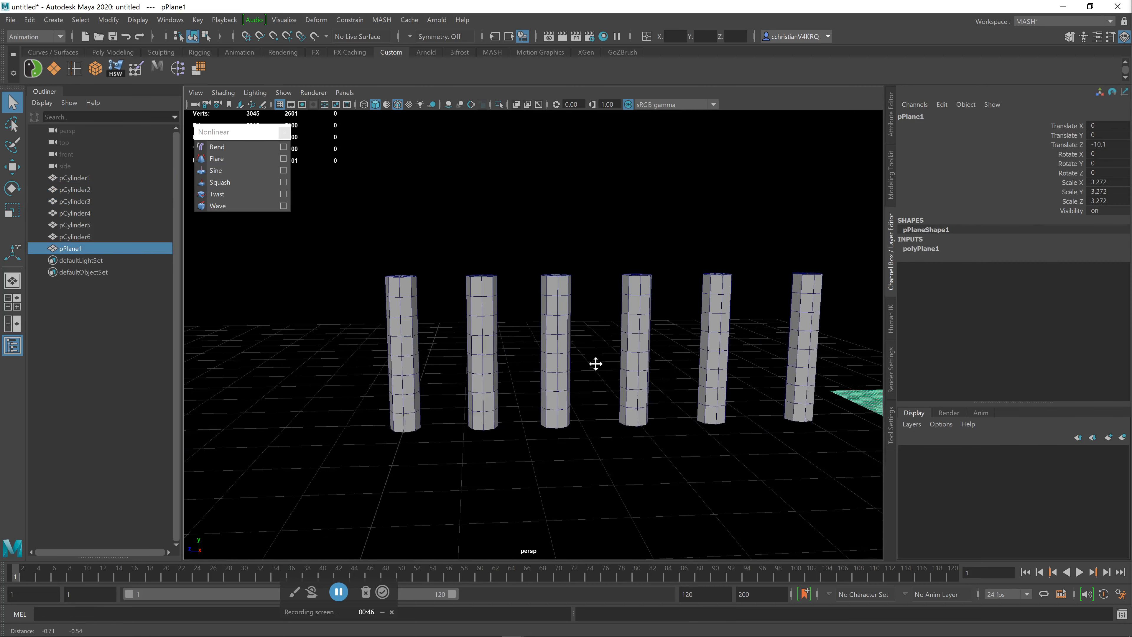
Step: Apply a Bend deformer to the first cylinder in the row
left_click(314, 334)
left_click(407, 337)
middle_click_drag(407, 337, 441, 350, "alt")
left_click(246, 150)
scroll(430, 395, "up", 3)
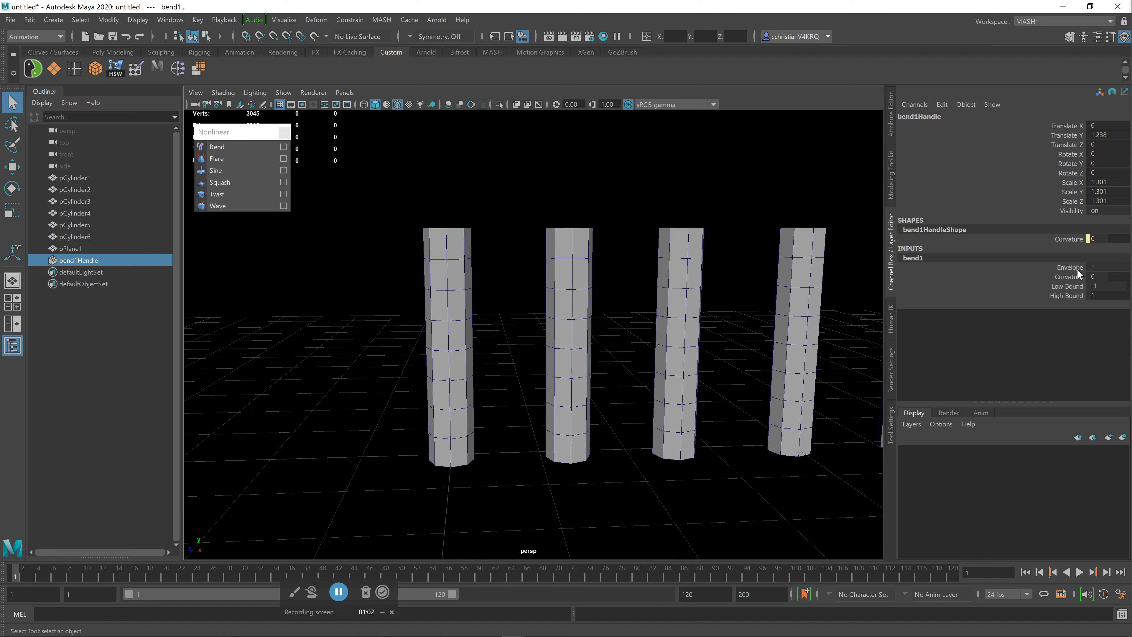
Step: Bend the first cylinder with the deformer's manipulators to a curvature of about 118, High Bound about 1.08 and Low Bound 0
key("t")
middle_click_drag(492, 386, 535, 388, "alt")
scroll(495, 392, "up", 5)
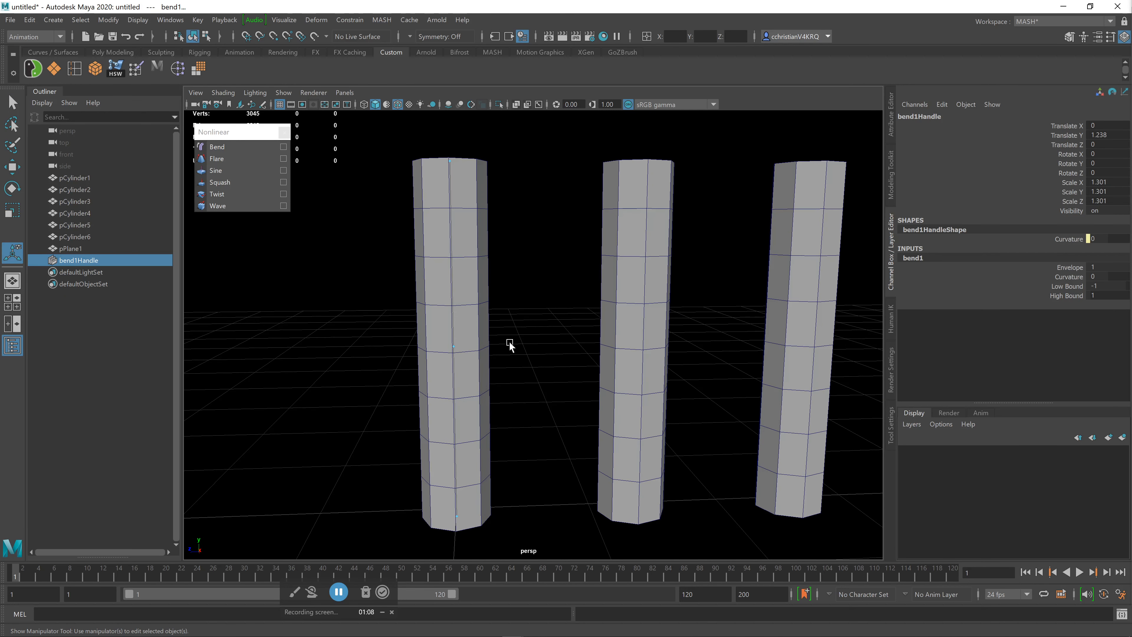
left_click_drag(454, 347, 714, 358)
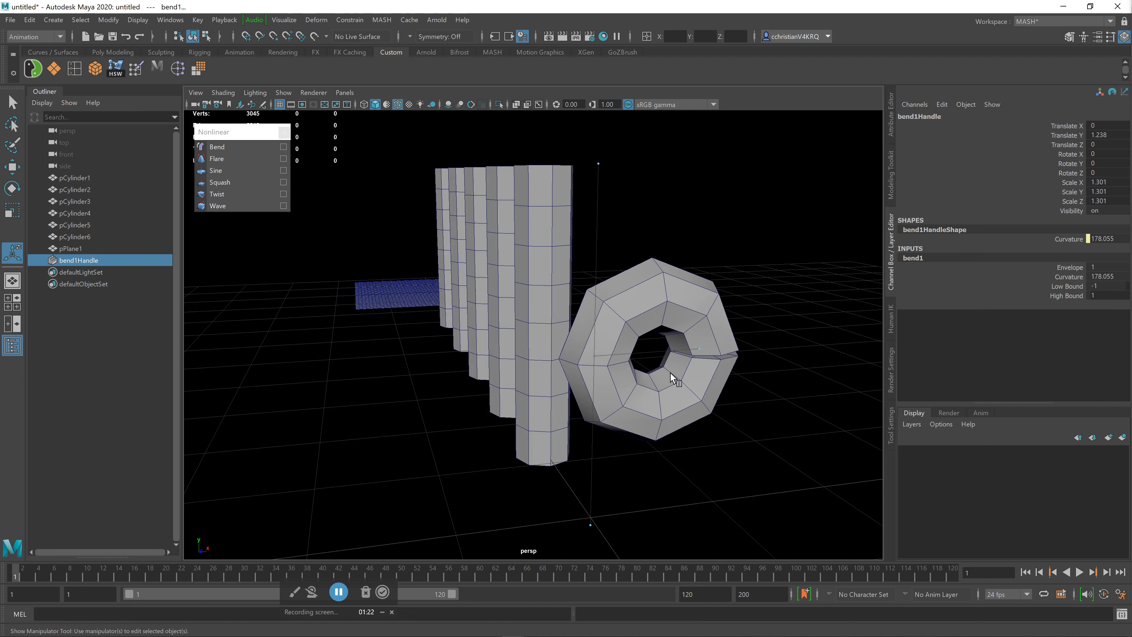
left_click_drag(700, 347, 661, 345)
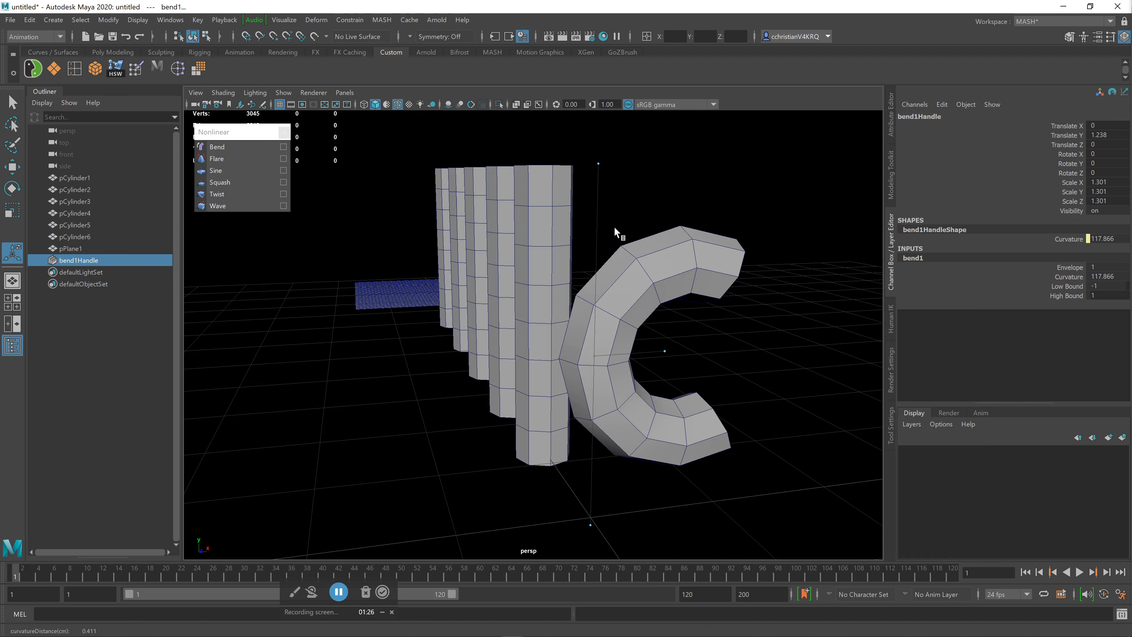
left_click_drag(598, 165, 669, 145)
left_click_drag(591, 525, 599, 342)
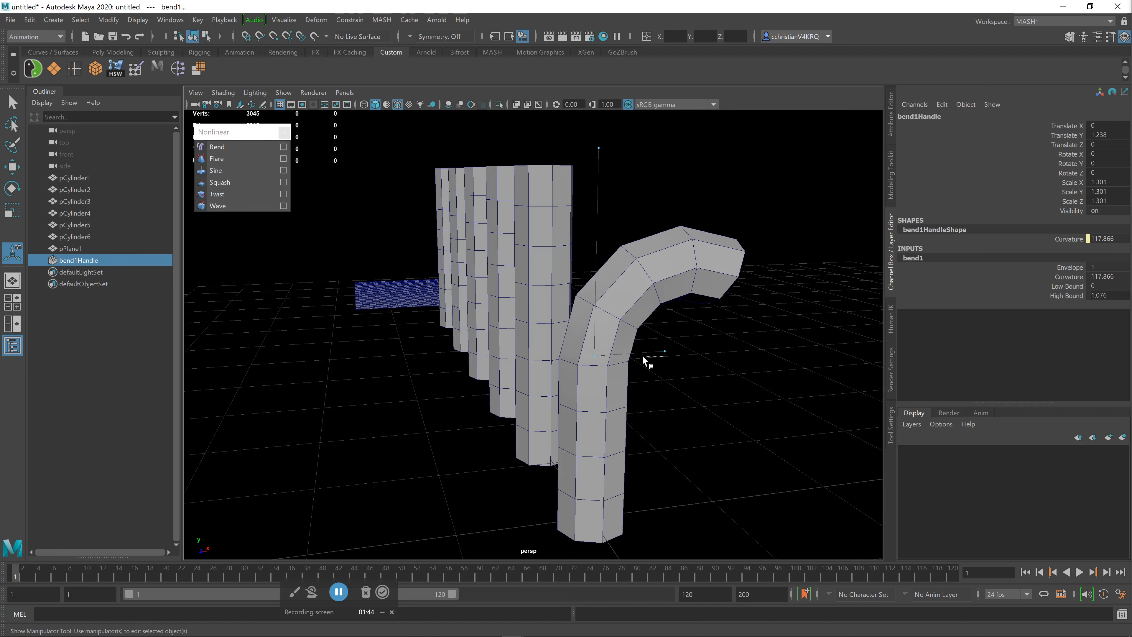
Step: Deselect the bend handle, select it again and try out its manipulators
left_click(666, 356)
left_click(636, 299)
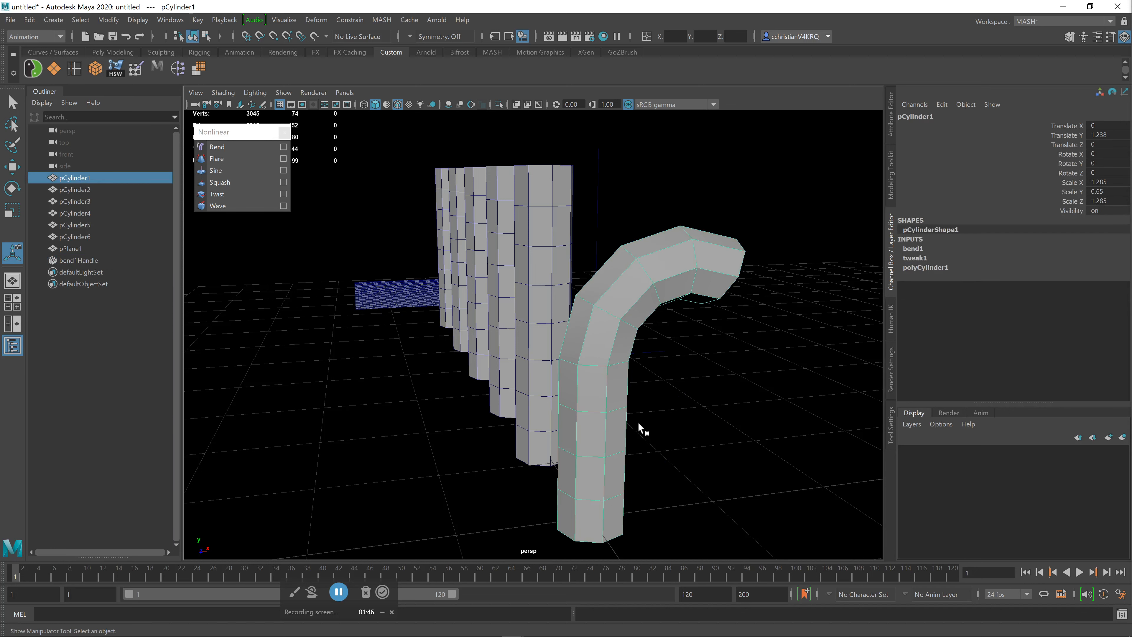
left_click(685, 417)
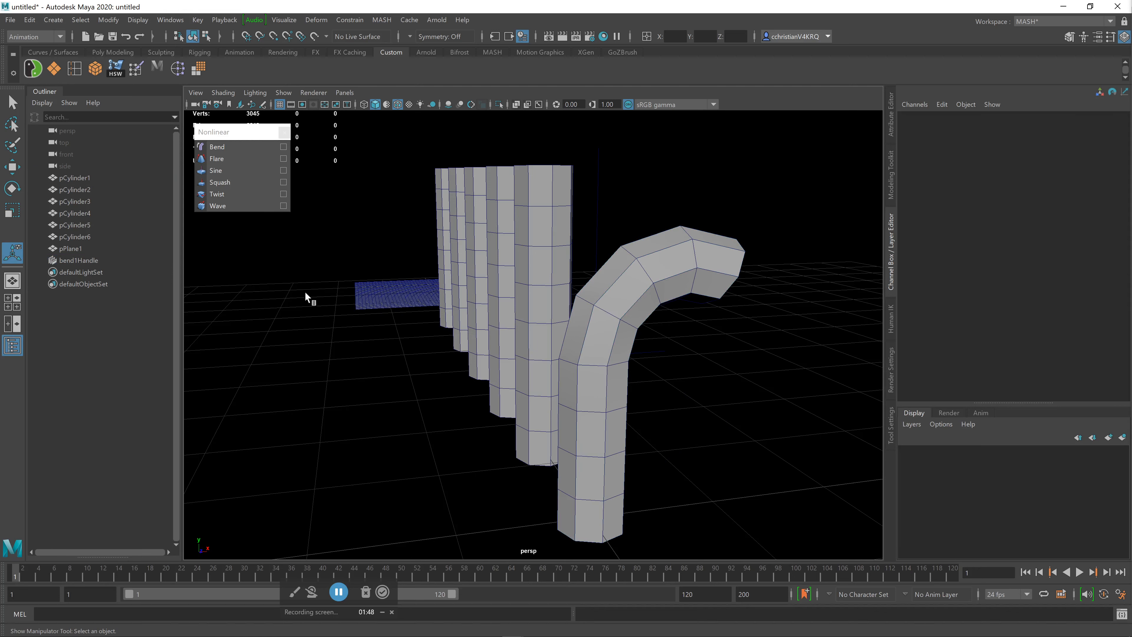
left_click(118, 261)
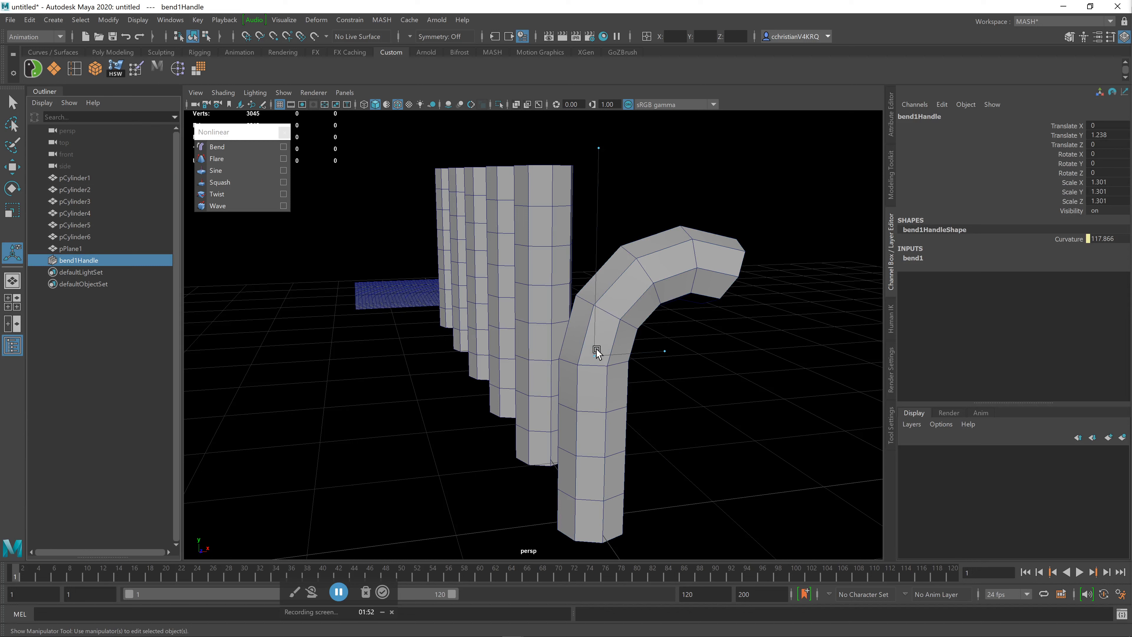
left_click_drag(595, 354, 700, 400)
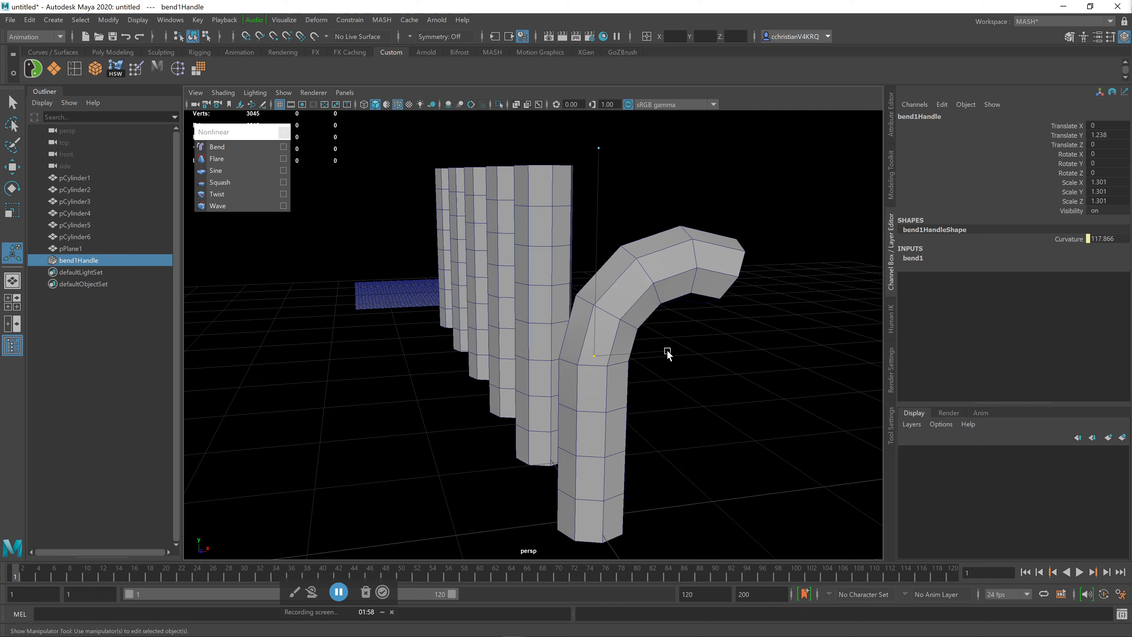
left_click_drag(665, 352, 650, 412)
Step: Try adjusting the bend deformer's Envelope and undo the change
left_click_drag(559, 401, 912, 322, "alt")
left_click(913, 257)
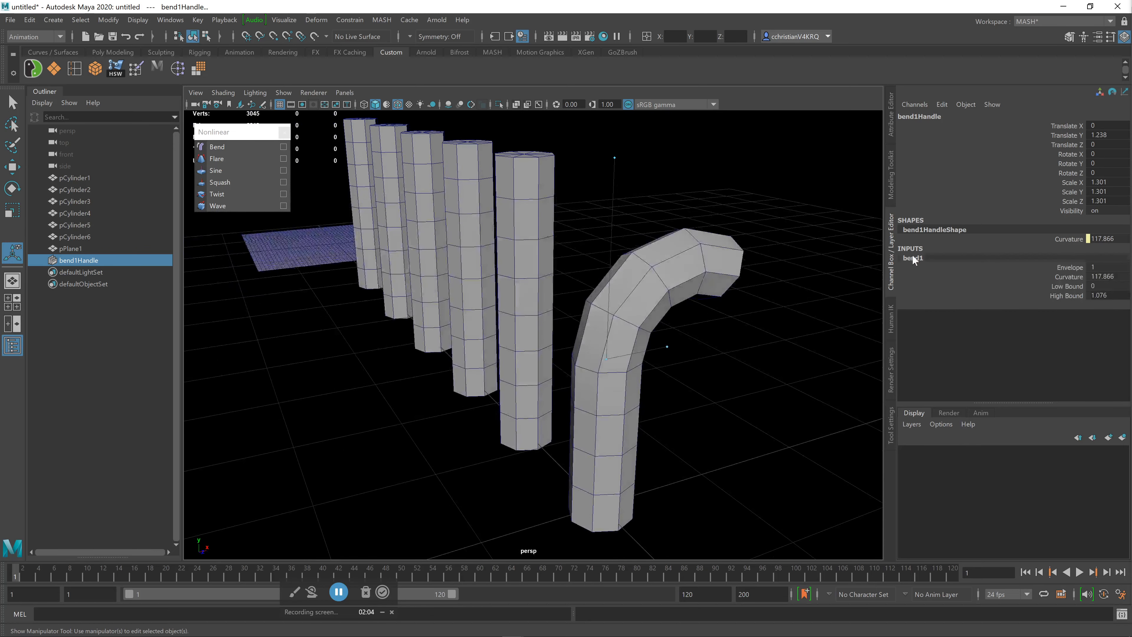
left_click(1076, 268)
middle_click_drag(836, 258, 848, 298)
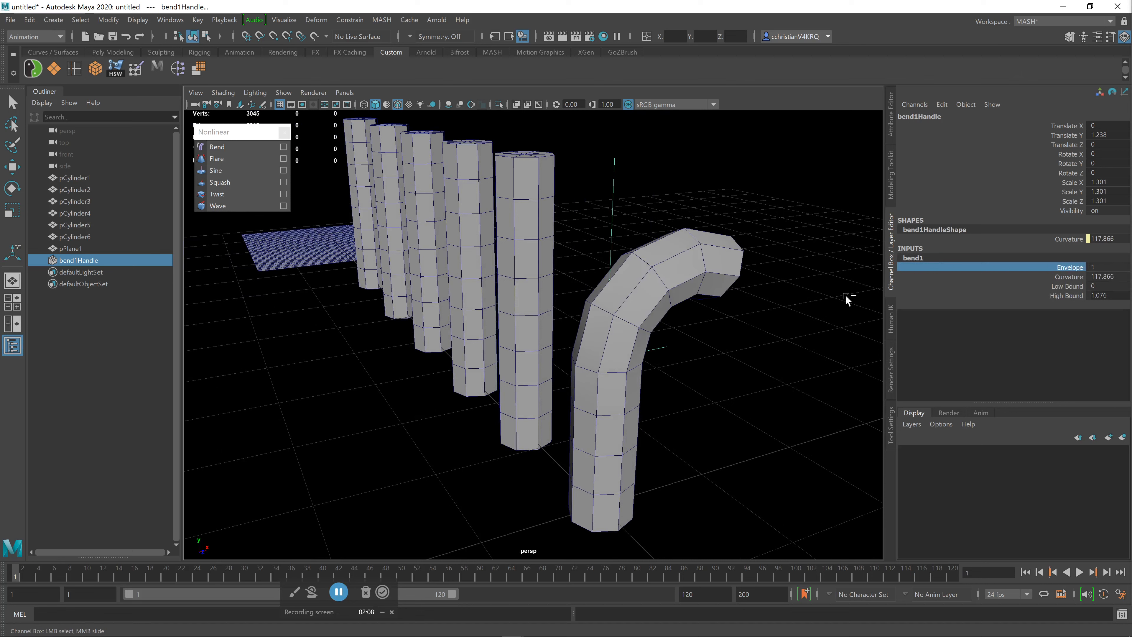
key("ctrl+z")
Step: Reselect the bend handle and set the bend deformer's Curvature to about -33.4
left_click(675, 268)
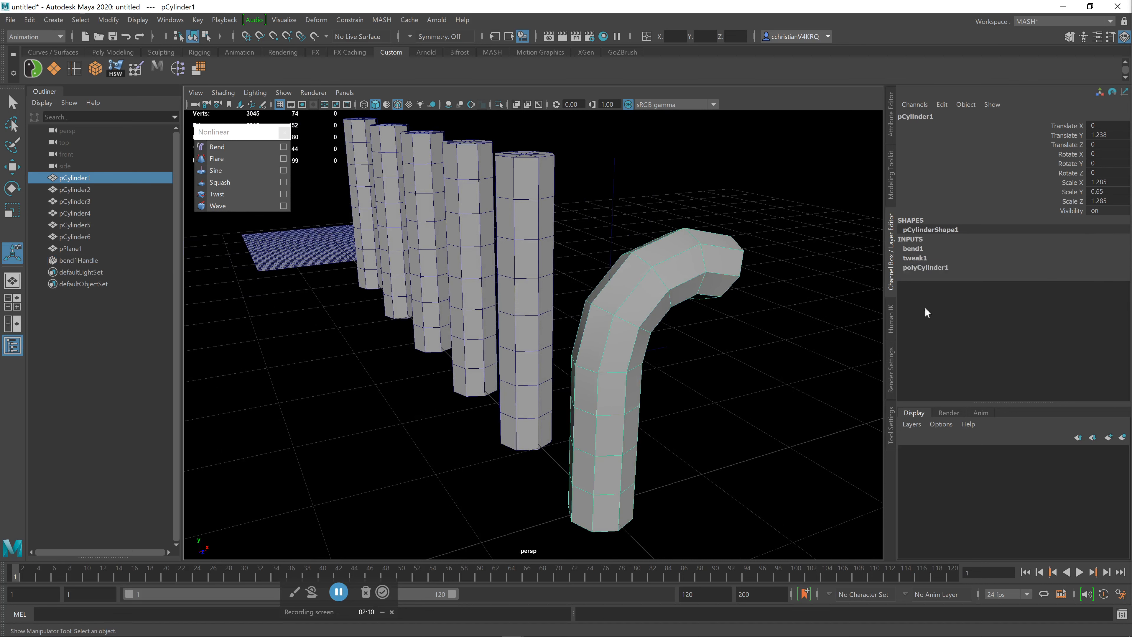
left_click(75, 250)
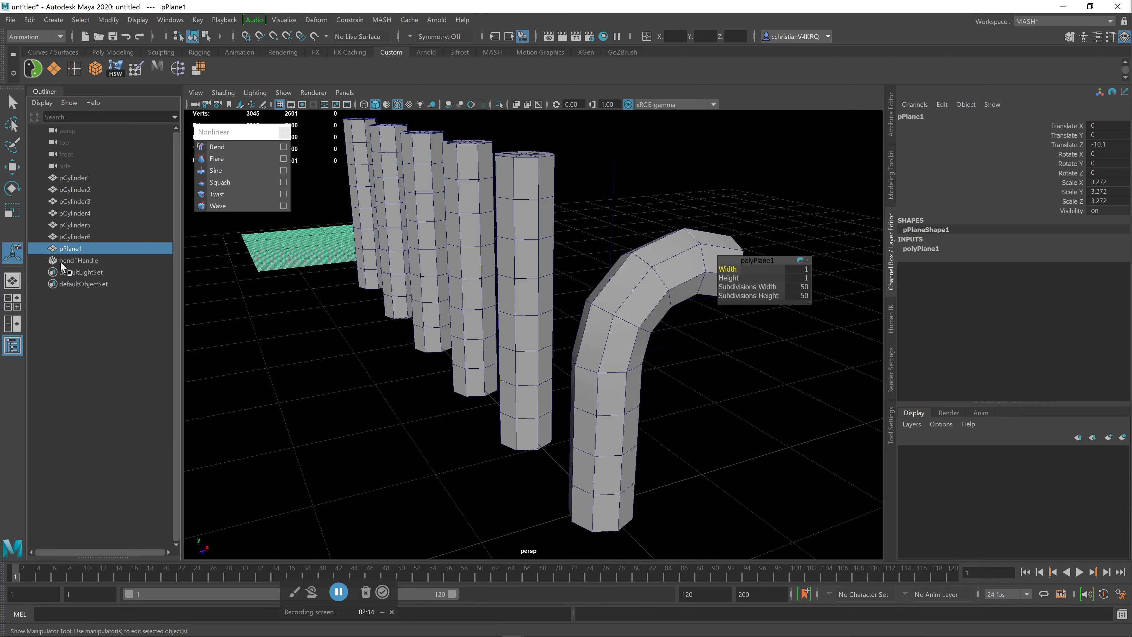
left_click(87, 260)
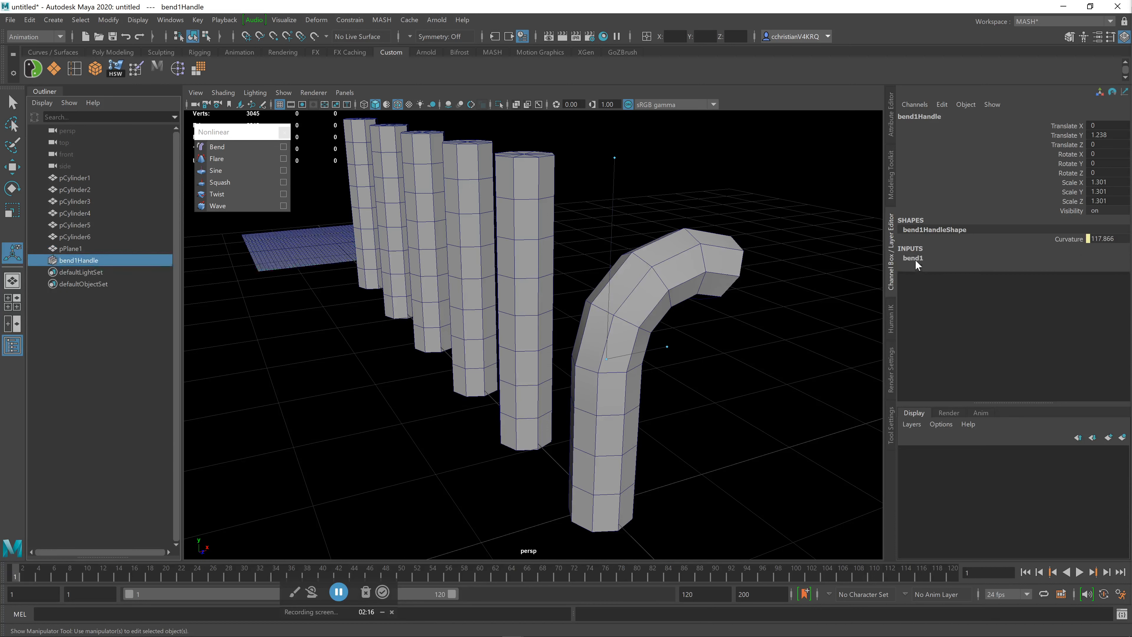
left_click(914, 259)
left_click(1070, 277)
middle_click_drag(872, 259, 715, 313)
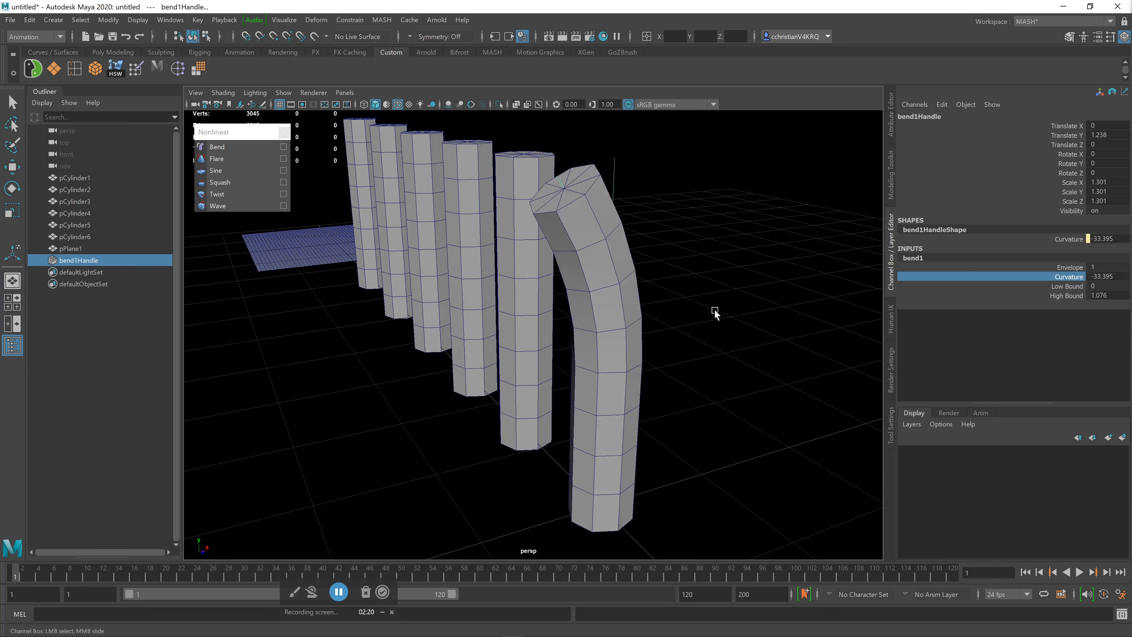
Step: Set the bend deformer's Low Bound to -10 and High Bound to about 3.78
left_click(1066, 286)
middle_click_drag(858, 358, 1128, 323)
left_click(1084, 297)
middle_click_drag(787, 348, 795, 376)
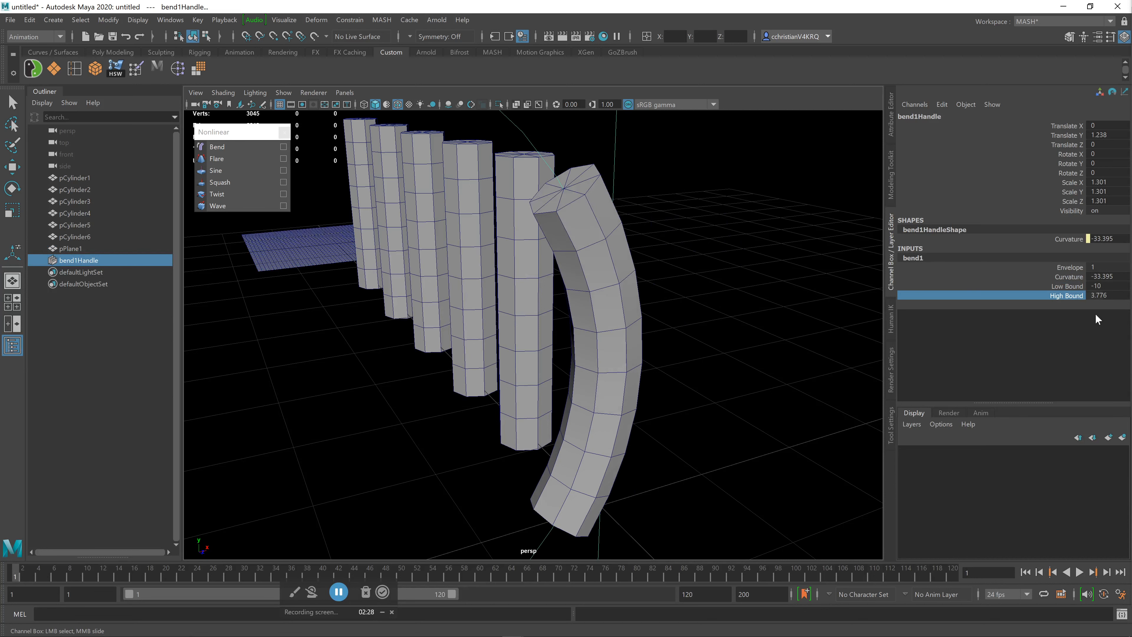
Step: Undo the latest changes to the bend deformer's curvature and bounds
key("t")
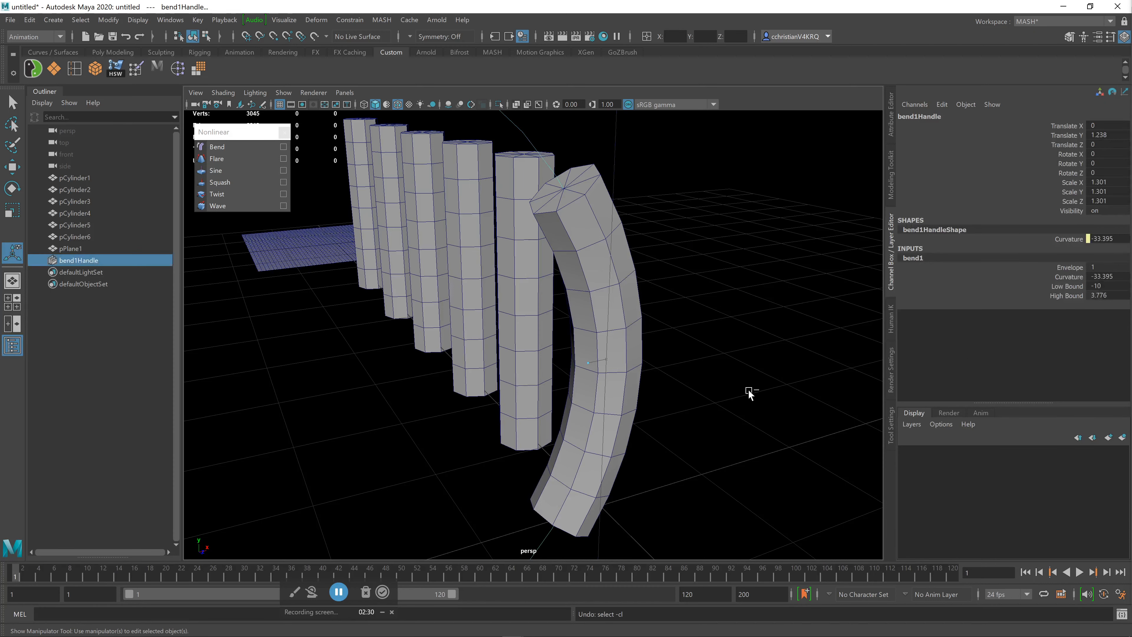
key("ctrl+z")
key("ctrl+z")
key("ctrl+z")
key("ctrl+z")
key("ctrl+z")
key("ctrl+z")
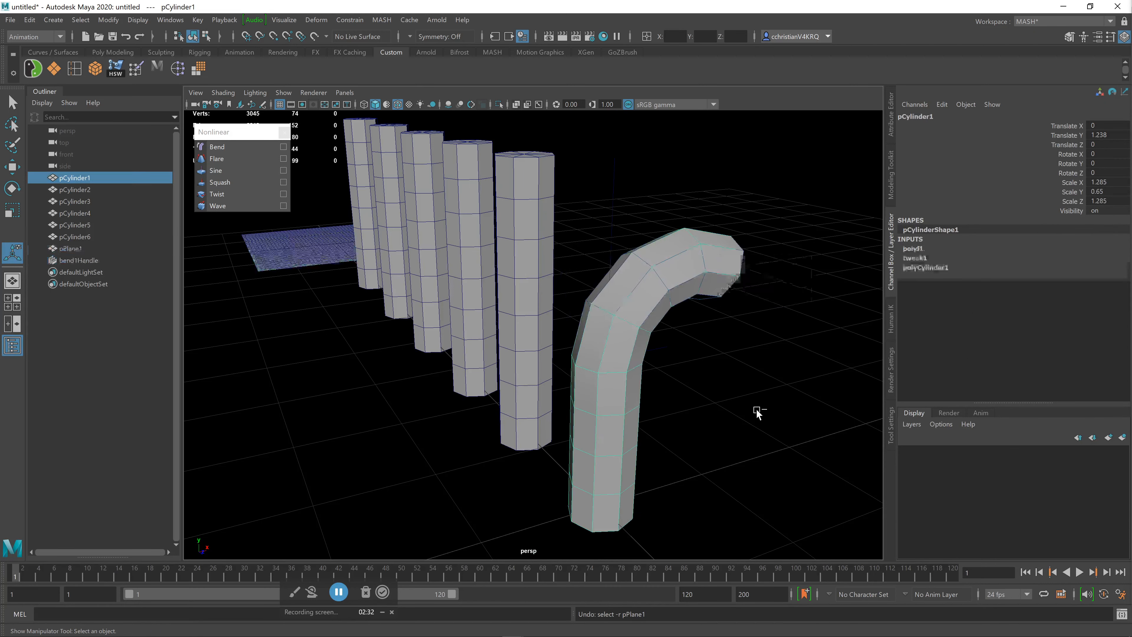
Step: Apply a Flare deformer to the second cylinder in the row
left_click(756, 408)
left_click_drag(756, 408, 659, 382, "alt")
left_click(660, 382)
right_click_drag(775, 391, 561, 404, "alt")
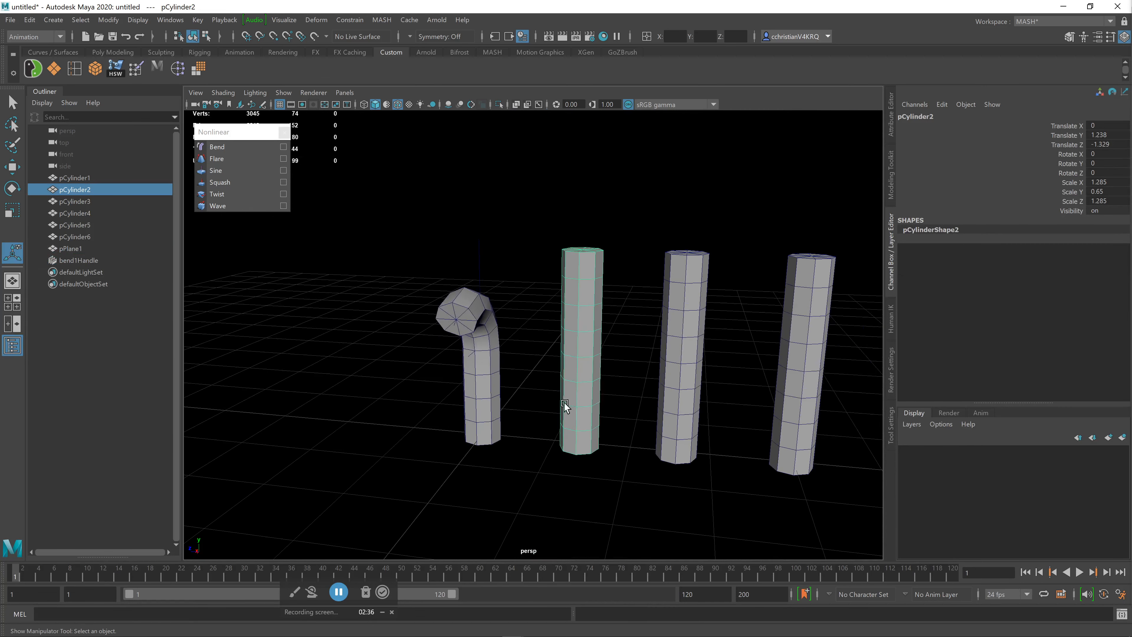
left_click(248, 159)
scroll(576, 370, "up", 4)
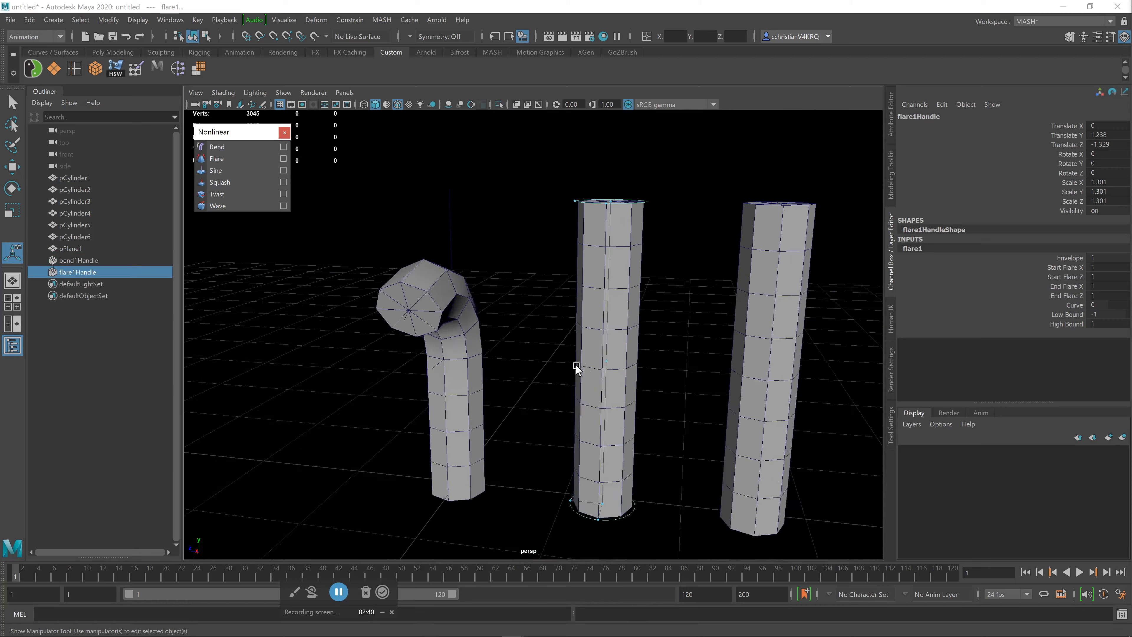
Step: Bulge the second cylinder outward by raising the flare's Curve to about 1.54 with its manipulator
middle_click_drag(675, 379, 609, 379, "alt")
left_click_drag(602, 306, 600, 367, "alt")
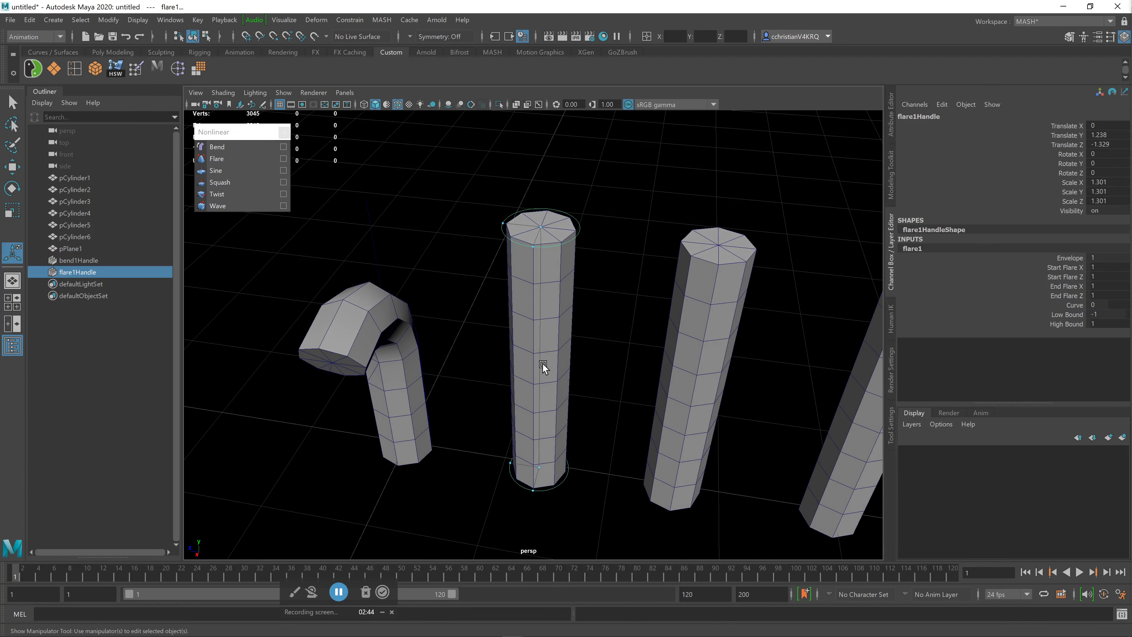
left_click_drag(526, 366, 14, 435)
left_click_drag(566, 369, 599, 370, "alt")
scroll(598, 370, "up", 3)
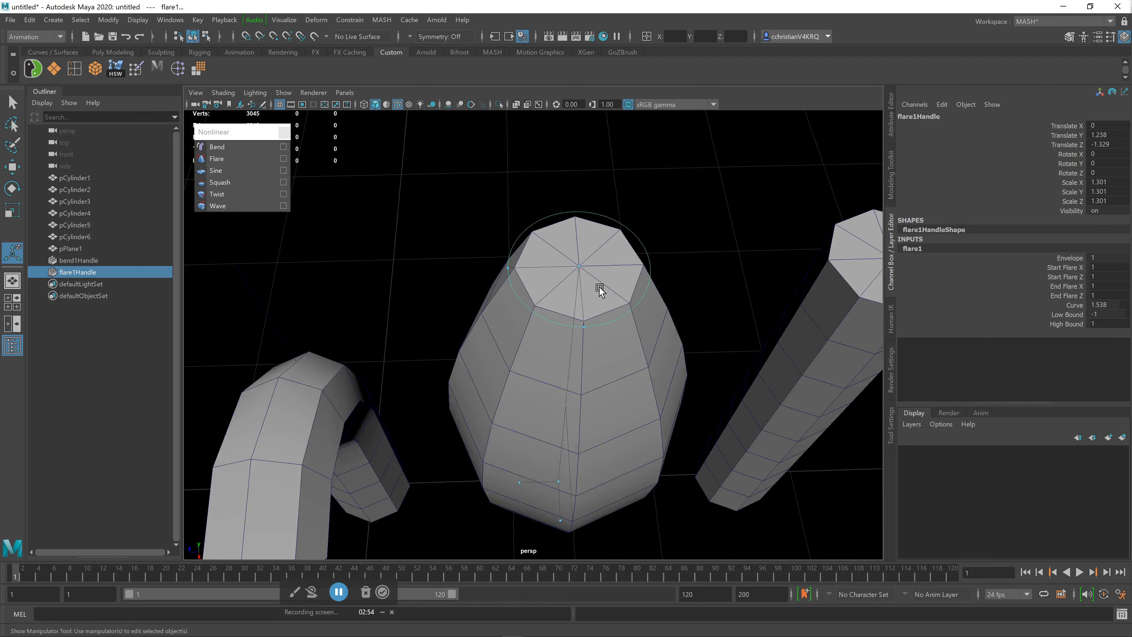
Step: Try the flare's High Bound at about 1.53 and at 0 using its upper manipulator
left_click_drag(579, 268, 714, 356)
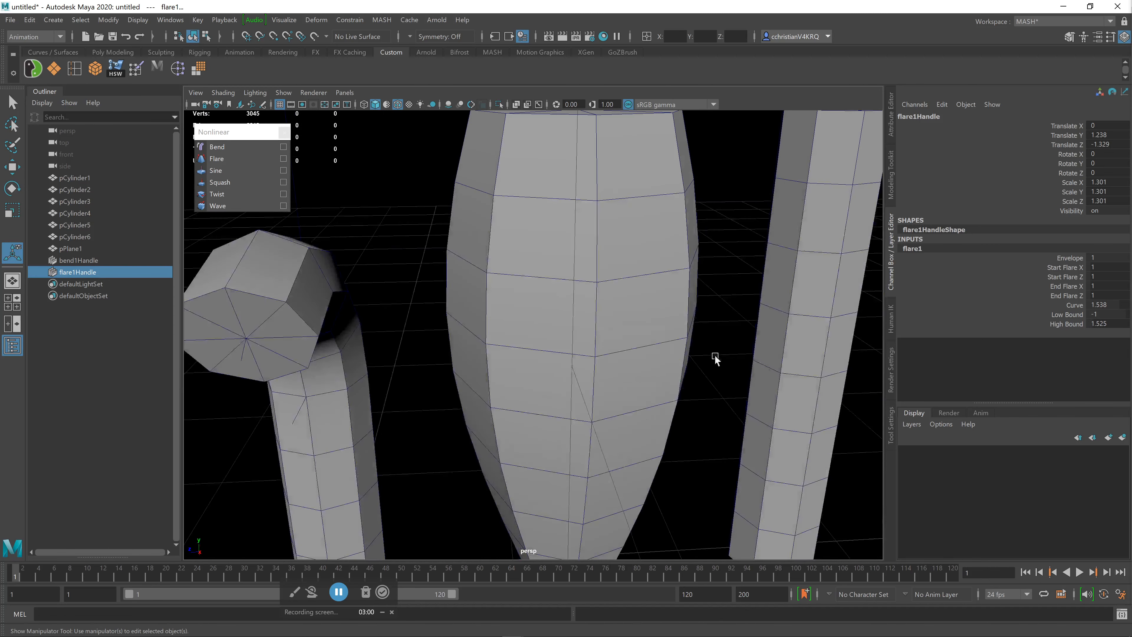
scroll(717, 354, "down", 3)
left_click_drag(582, 200, 589, 234, "alt")
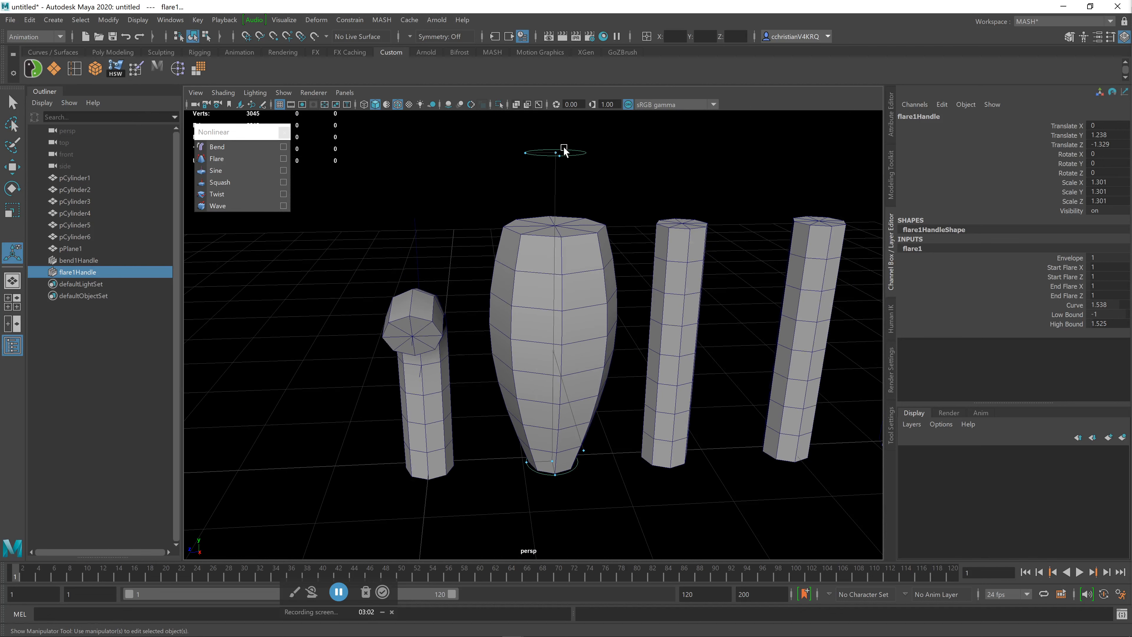
left_click_drag(558, 152, 561, 367)
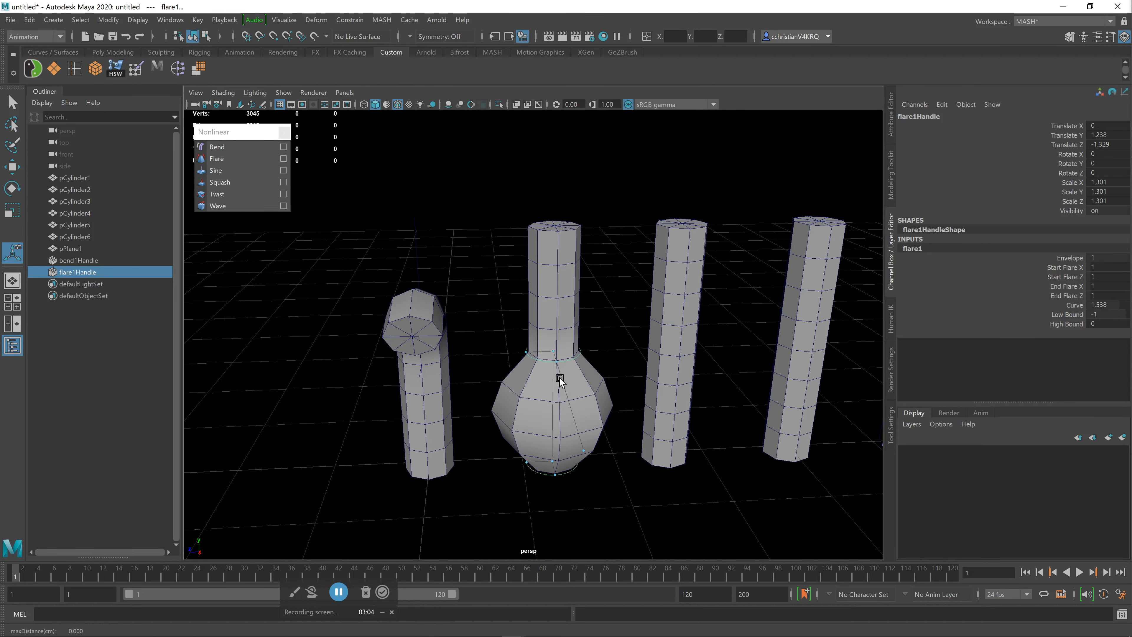
Step: Adjust the flare manipulators to Start Flare Z about 0.54, Low Bound about -0.92 and High Bound about 1.23
middle_click_drag(553, 404, 532, 224)
left_click_drag(533, 225, 575, 383, "alt")
key("ctrl+z")
key("ctrl+z")
mouse_move(543, 465)
left_mouse_down()
mouse_move(561, 404)
mouse_move(566, 303)
mouse_move(575, 469)
mouse_move(503, 455)
mouse_move(543, 458)
mouse_move(528, 459)
left_mouse_up()
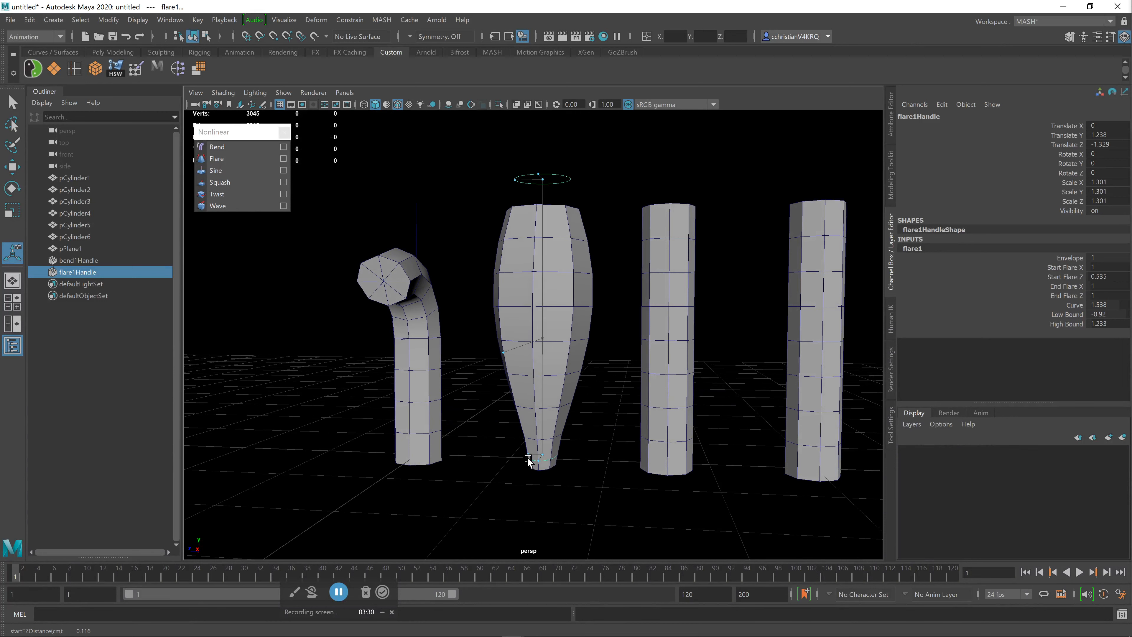
left_click_drag(634, 392, 598, 418, "alt")
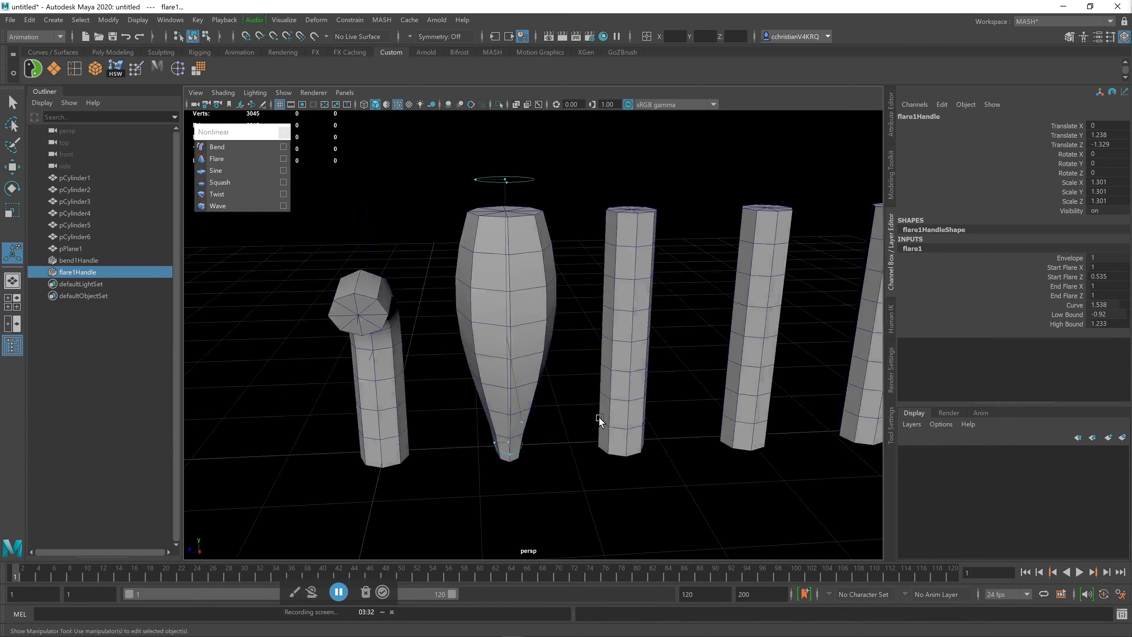
Step: Apply a Sine deformer to the third cylinder and show its manipulators
key("q")
left_click(627, 341)
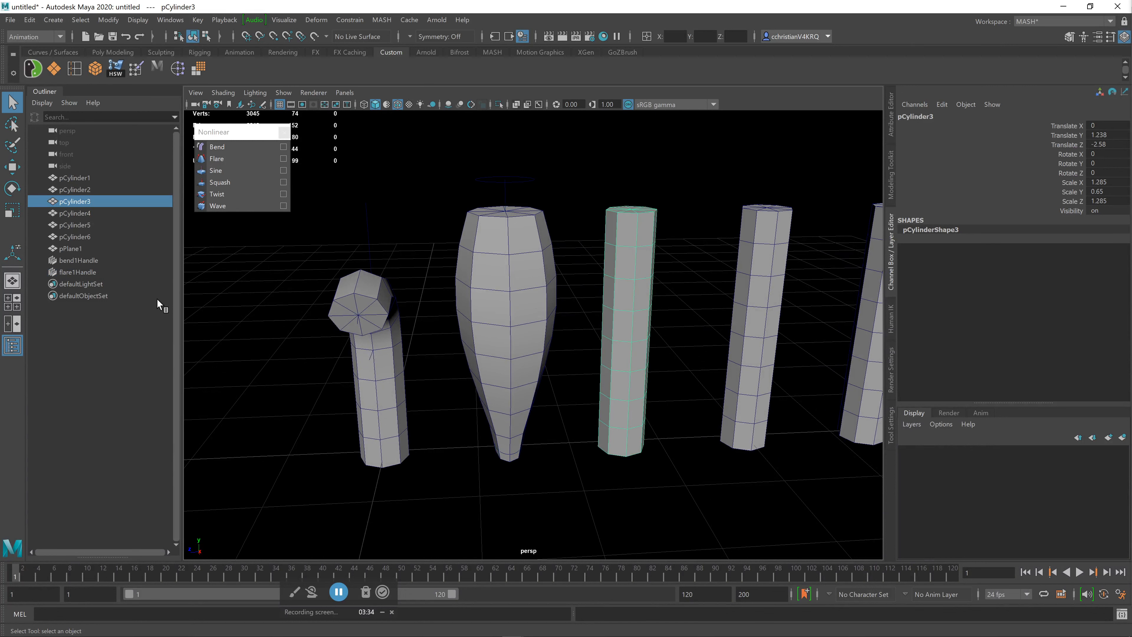
left_click(225, 171)
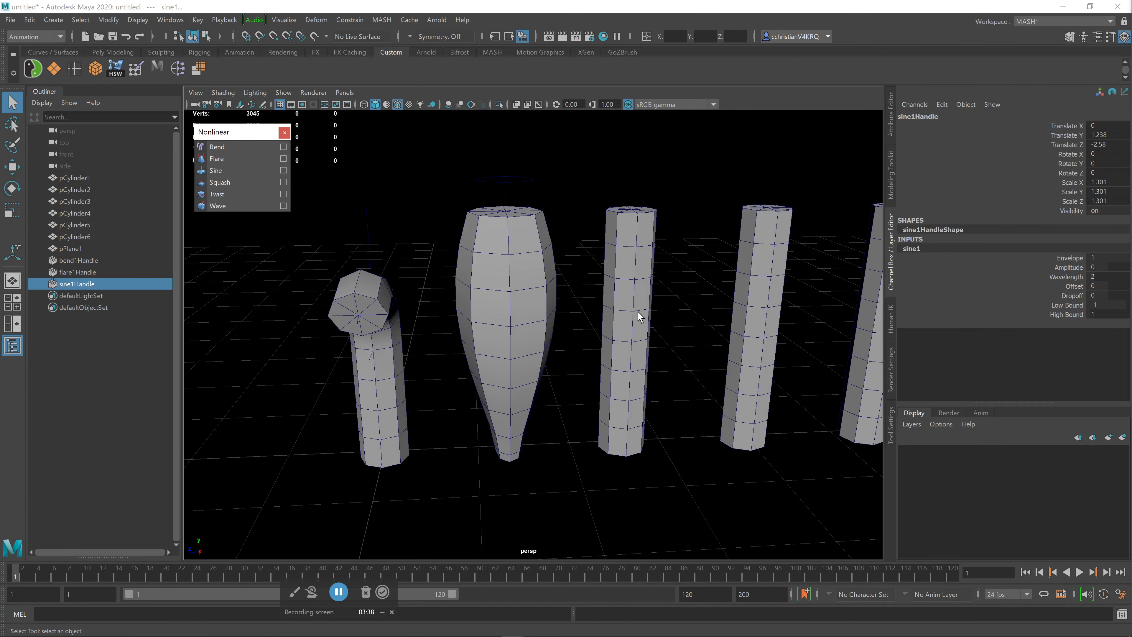
key("t")
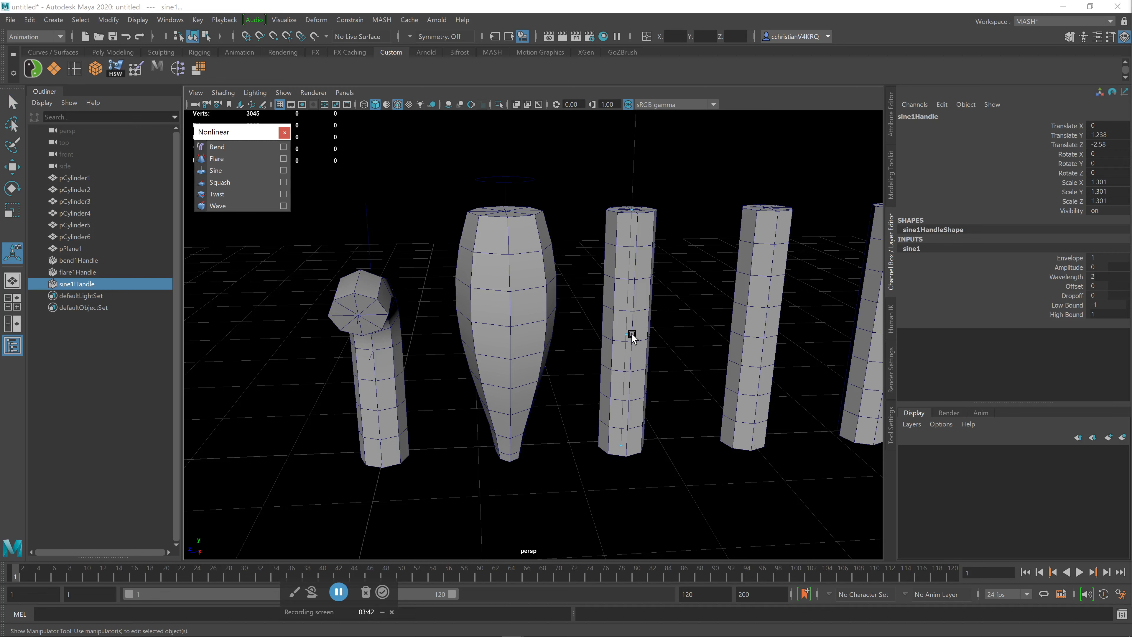
middle_click_drag(669, 347, 582, 380, "alt")
scroll(608, 381, "up", 4)
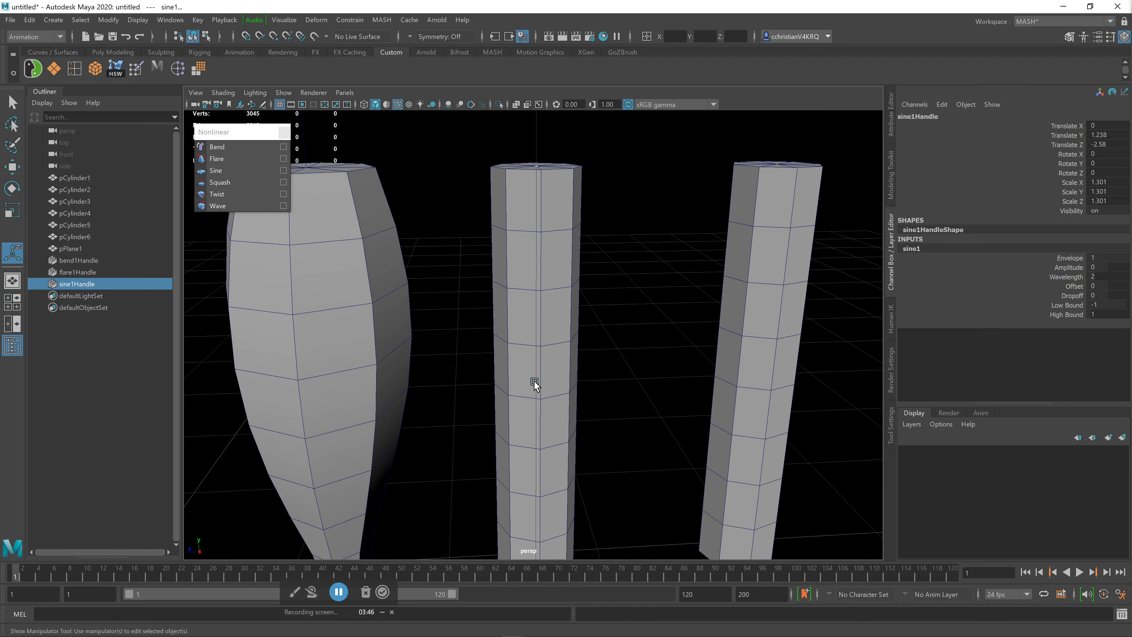
Step: Wave the third cylinder with the sine's amplitude manipulator, trying Amplitude at about 0.52 and ending at about -0.46
left_click_drag(538, 383, 986, 367)
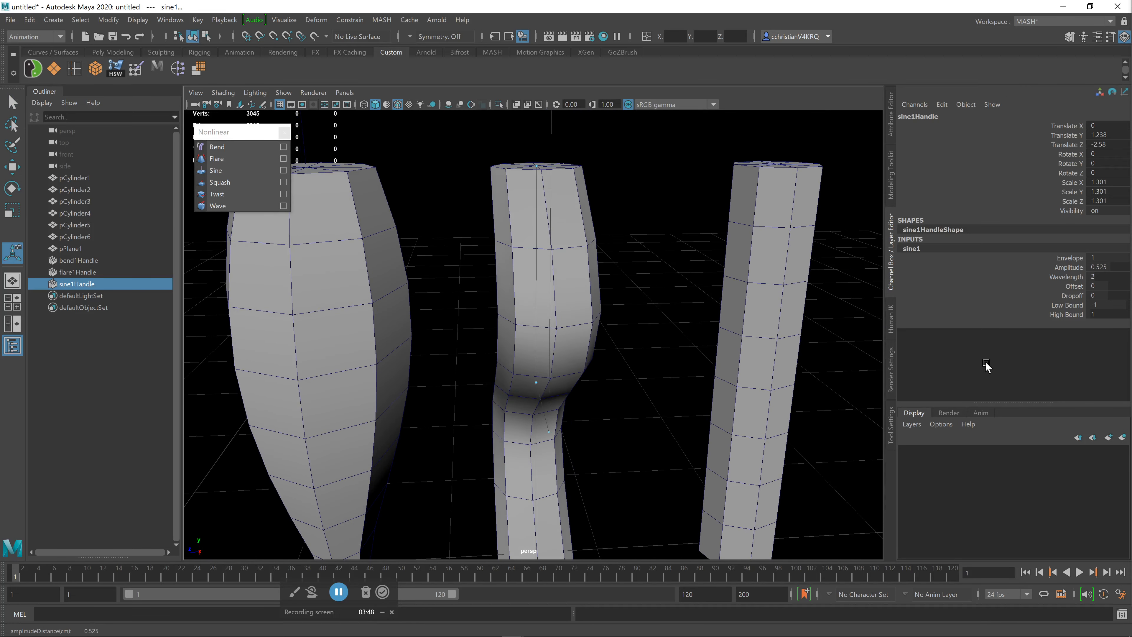
scroll(444, 456, "down", 5)
left_click_drag(444, 456, 690, 447, "alt")
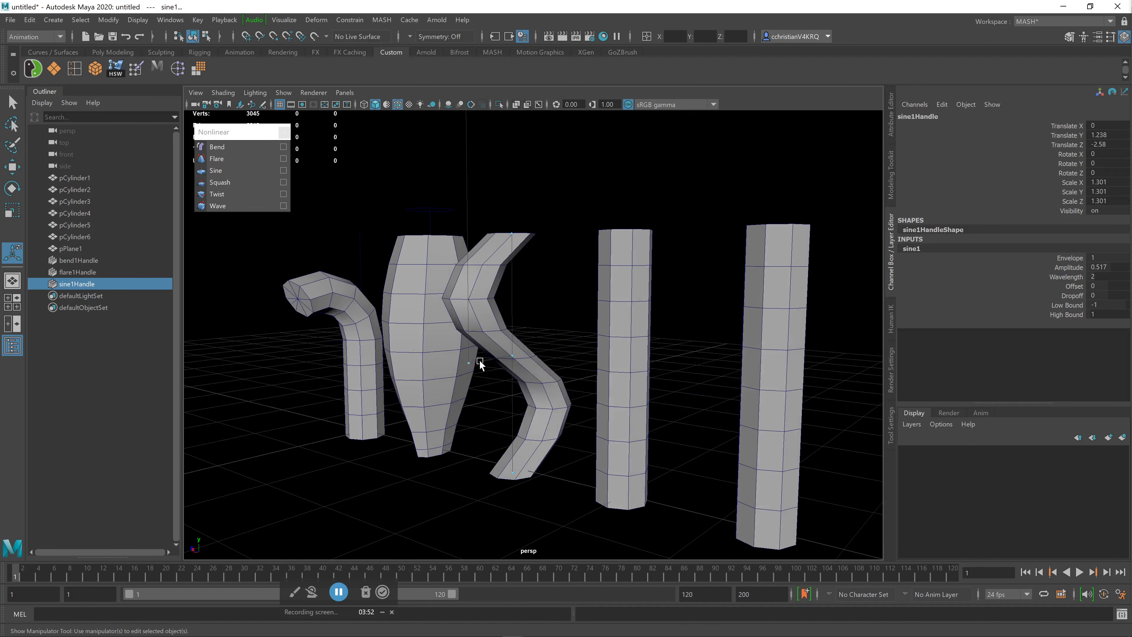
left_click_drag(468, 363, 598, 381)
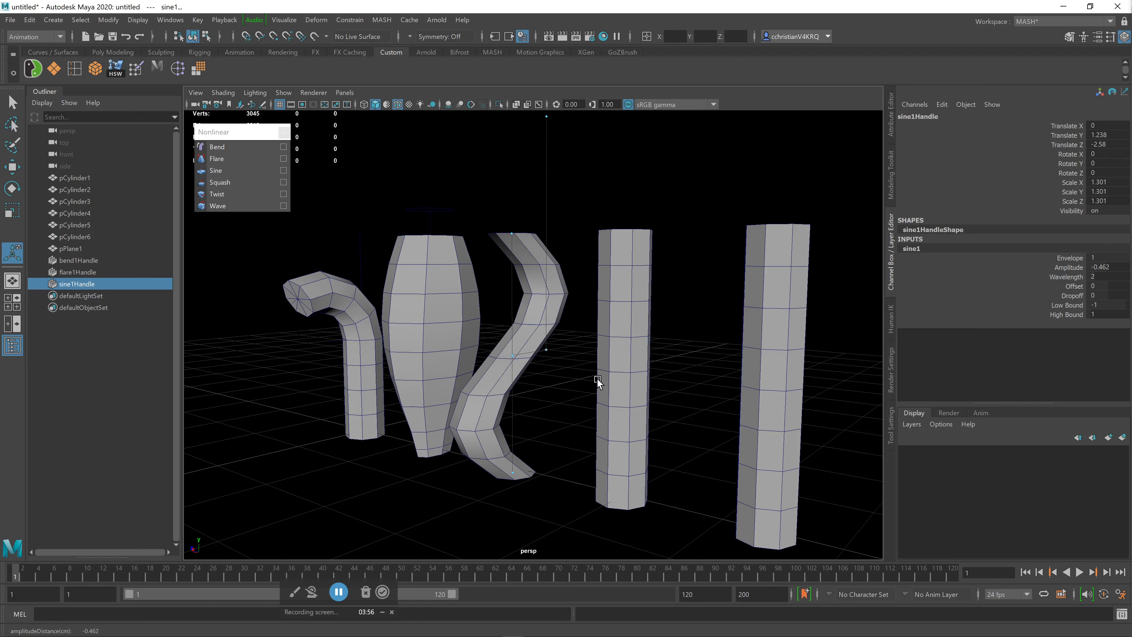
Step: Try the sine's High Bound at 0, undo it, and adjust the Wavelength with its manipulator
left_click_drag(511, 237, 330, 376)
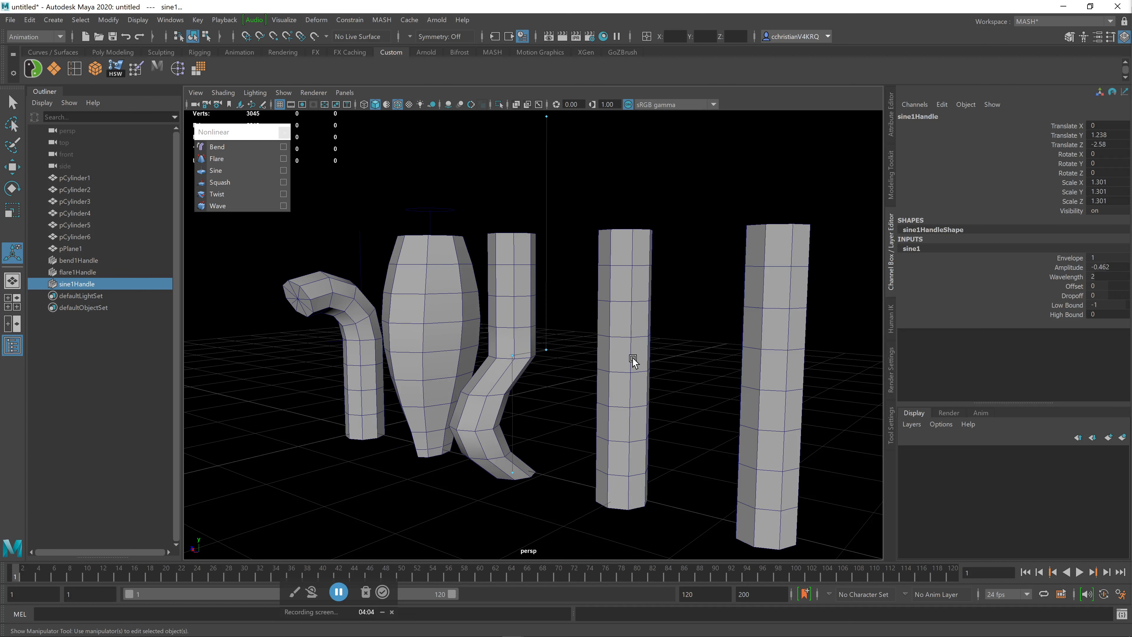
key("ctrl+z")
left_click_drag(547, 117, 614, 187)
Step: Apply a Squash deformer to the fourth cylinder and show its manipulators
left_click_drag(660, 328, 703, 327, "alt")
key("q")
left_click(671, 332)
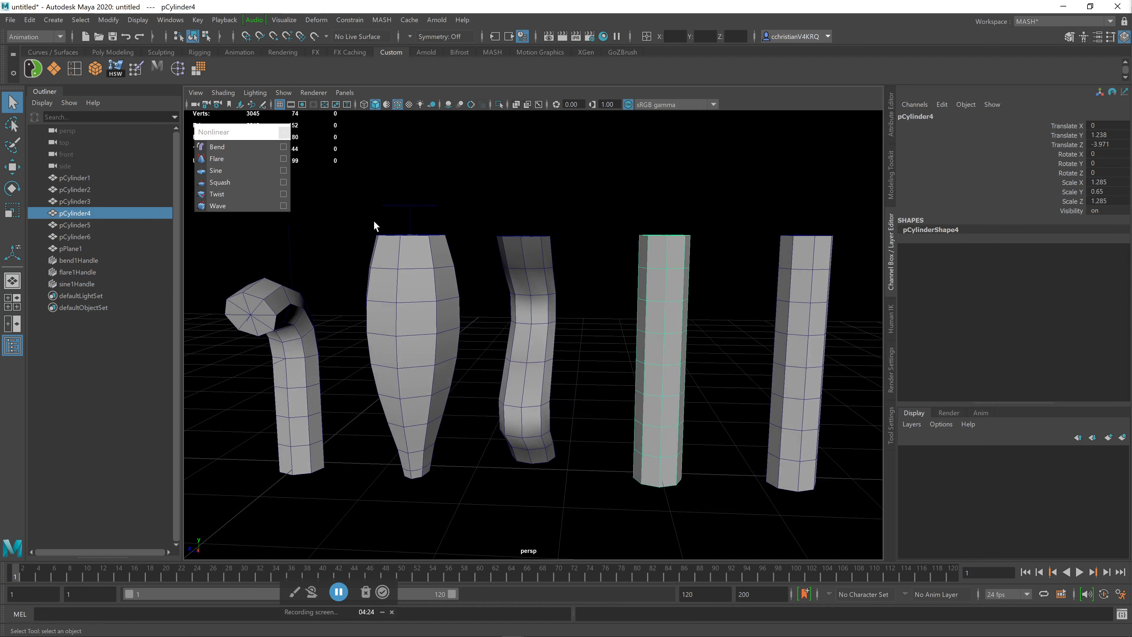
left_click(246, 186)
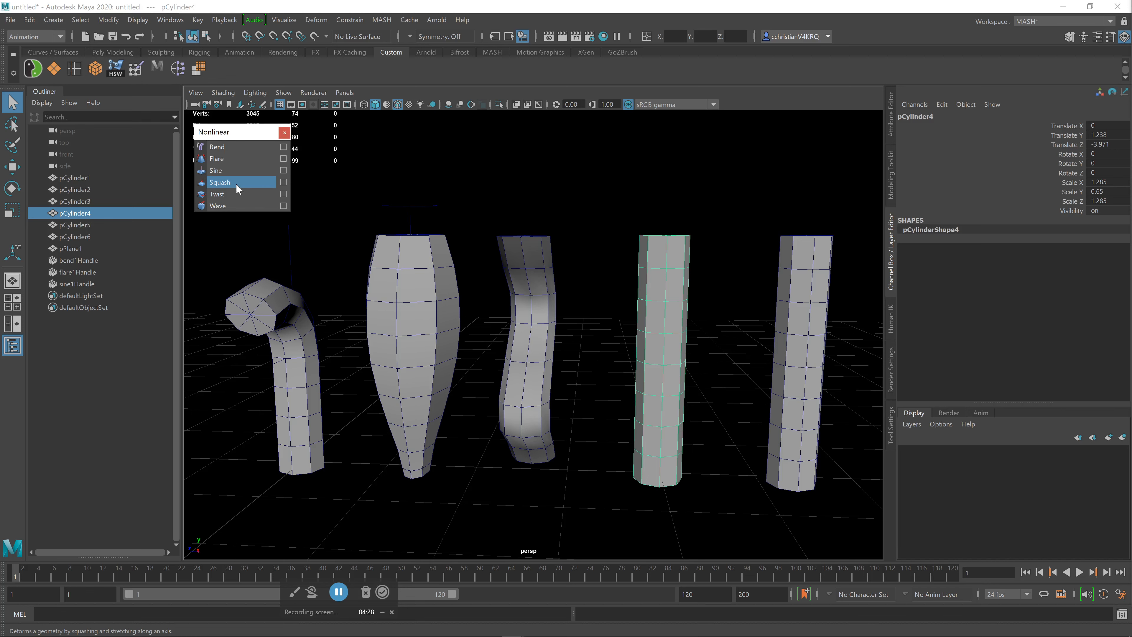
middle_click_drag(730, 366, 612, 337, "alt")
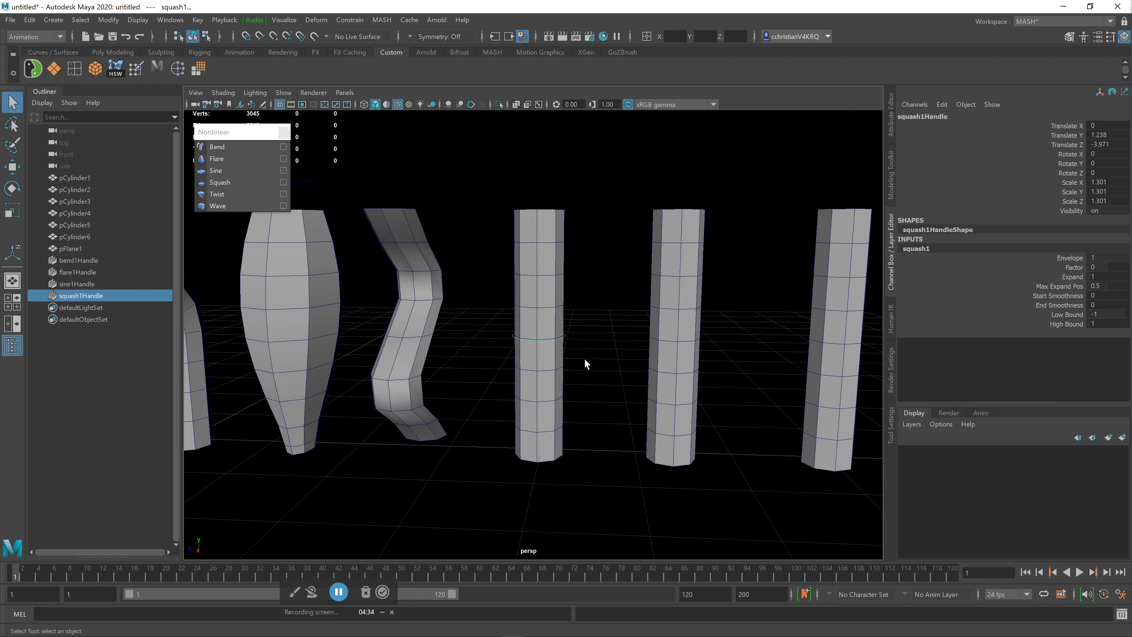
mouse_move(574, 392)
left_mouse_down("alt")
mouse_move(571, 374)
mouse_move(579, 383)
left_mouse_up("alt")
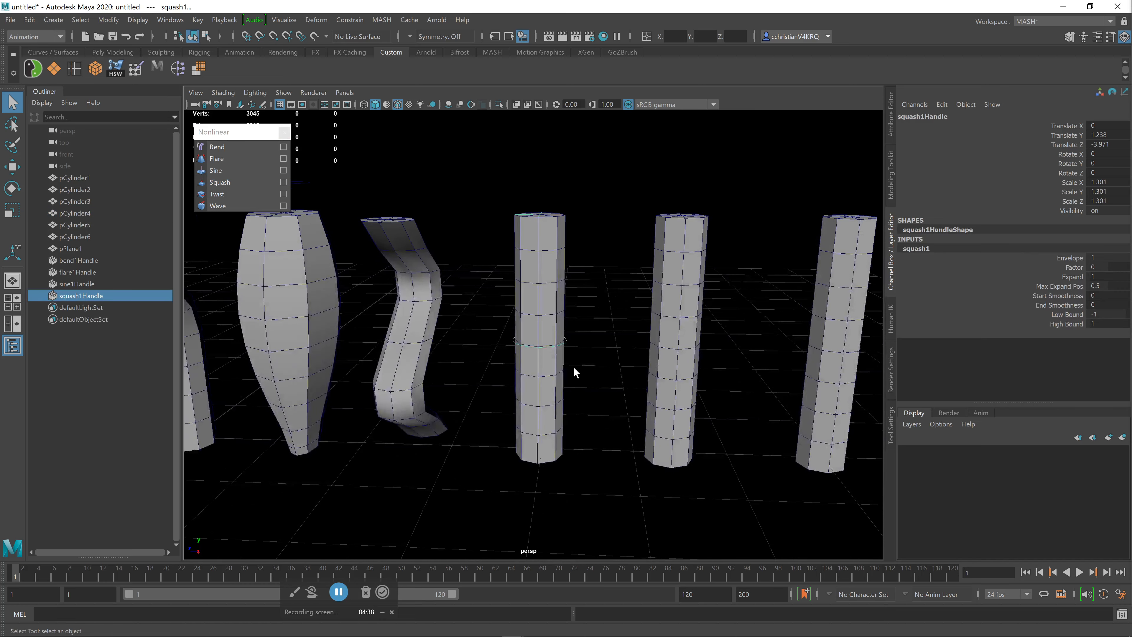
key("t")
scroll(532, 398, "up", 3)
left_click_drag(539, 392, 506, 417, "alt")
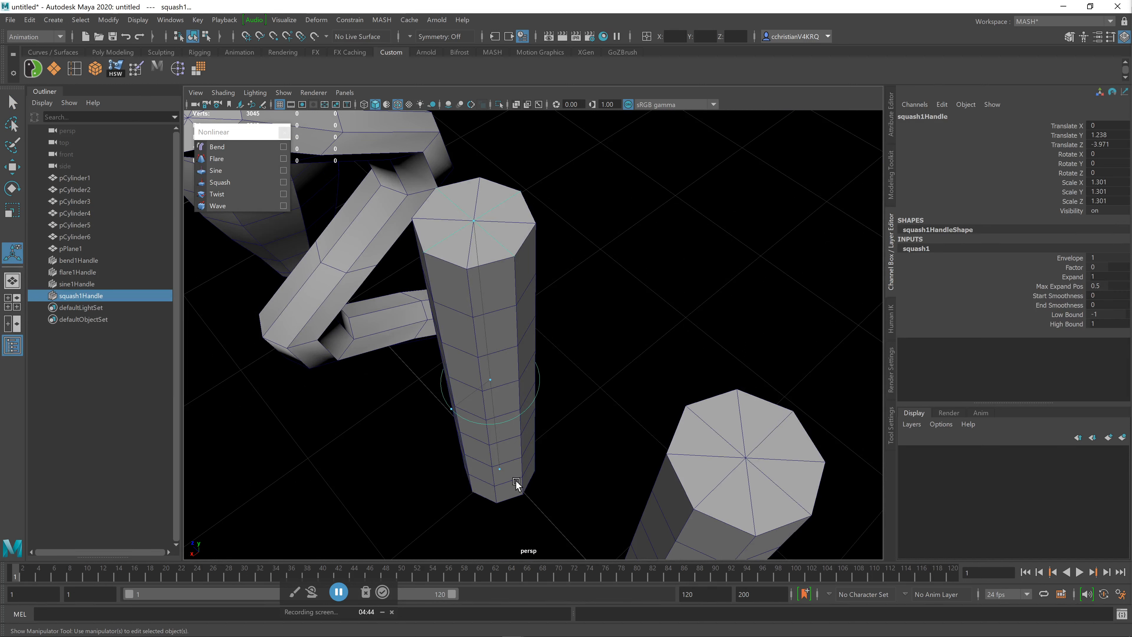
Step: Flatten the fourth cylinder into a wide disc by lowering the squash Factor to about -2.59 with its manipulator
mouse_move(489, 378)
left_mouse_down()
mouse_move(672, 306)
mouse_move(449, 348)
mouse_move(495, 395)
left_mouse_up()
key("ctrl+z")
mouse_move(579, 413)
left_mouse_down("alt")
mouse_move(620, 367)
mouse_move(565, 400)
left_mouse_up("alt")
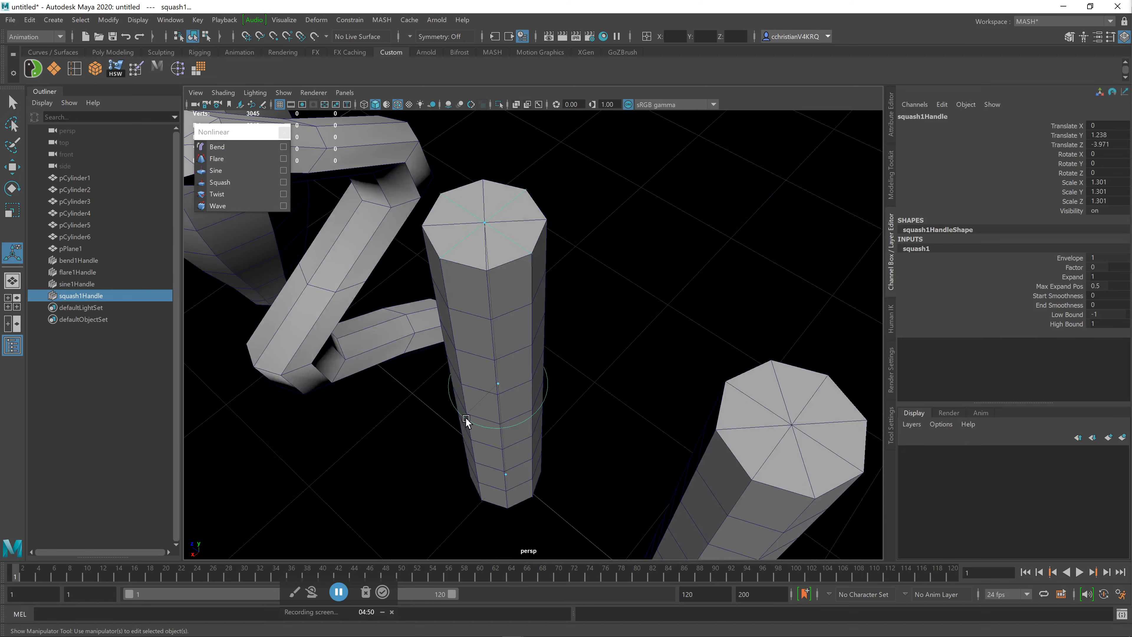
left_click_drag(464, 421, 412, 435)
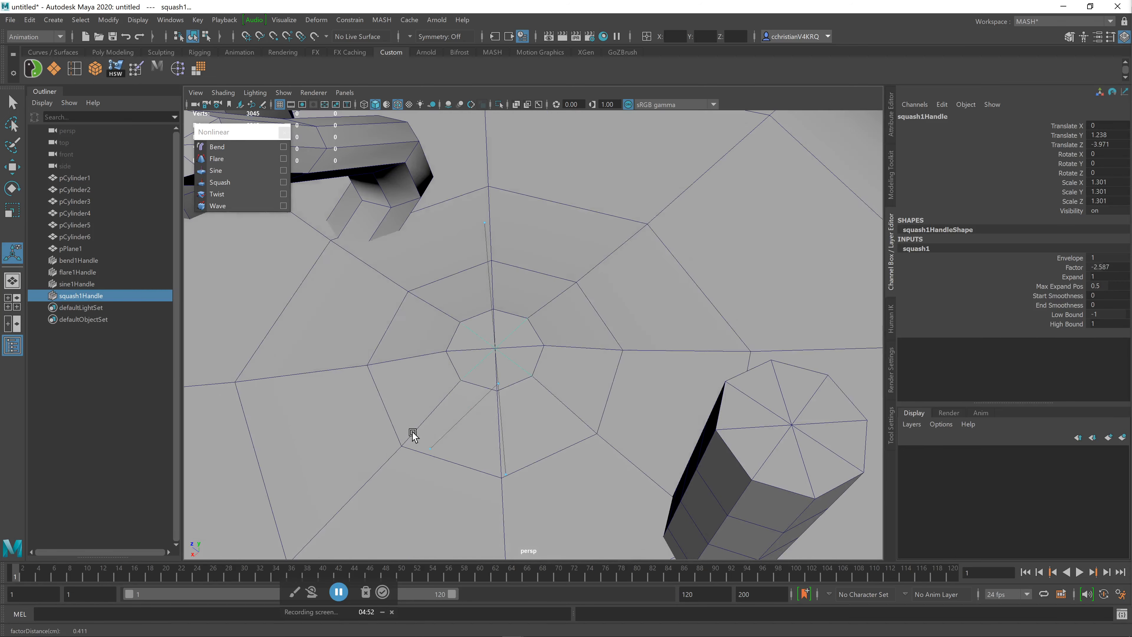
Step: Ease the squash to a Factor of about -1.5 and set its High Bound to about 0.95 using the manipulators
left_click_drag(648, 410, 669, 375, "alt")
right_click_drag(580, 395, 443, 395, "alt")
left_click_drag(570, 428, 586, 405, "alt")
right_click_drag(587, 405, 521, 387, "alt")
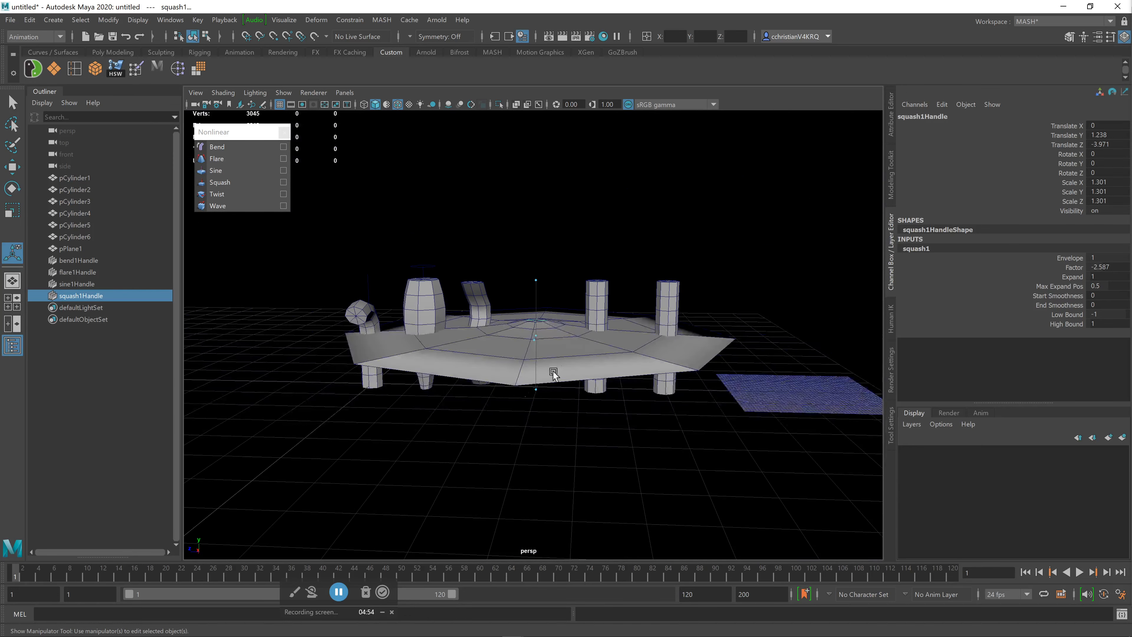
mouse_move(535, 337)
left_mouse_down()
mouse_move(593, 334)
mouse_move(548, 349)
mouse_move(590, 343)
mouse_move(555, 348)
mouse_move(575, 347)
mouse_move(544, 342)
left_mouse_up()
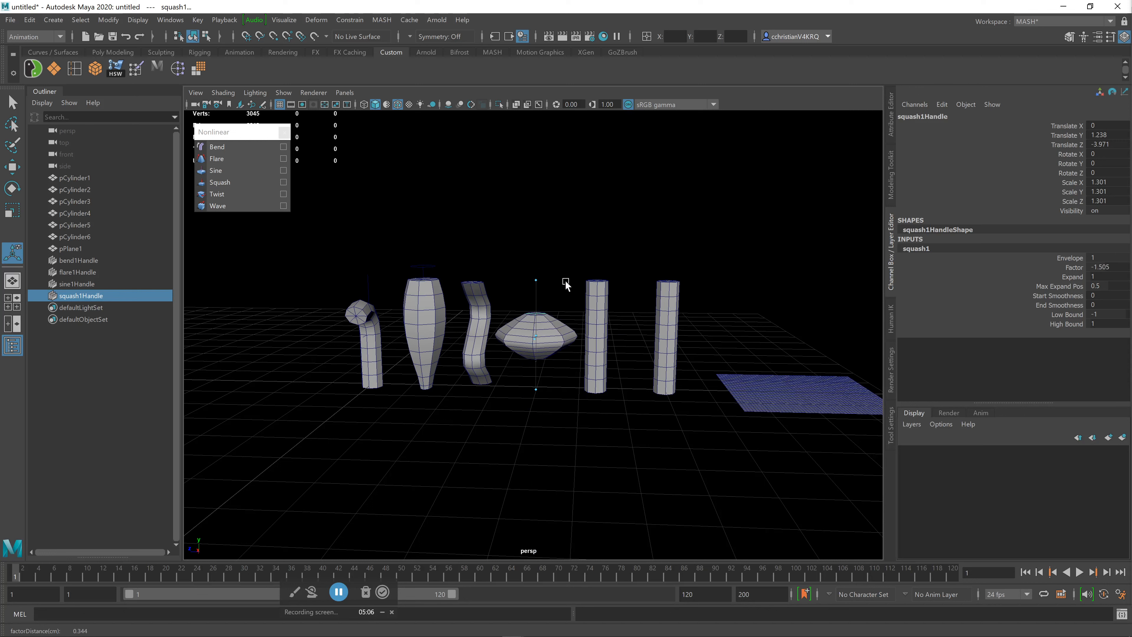
left_click_drag(538, 281, 598, 284)
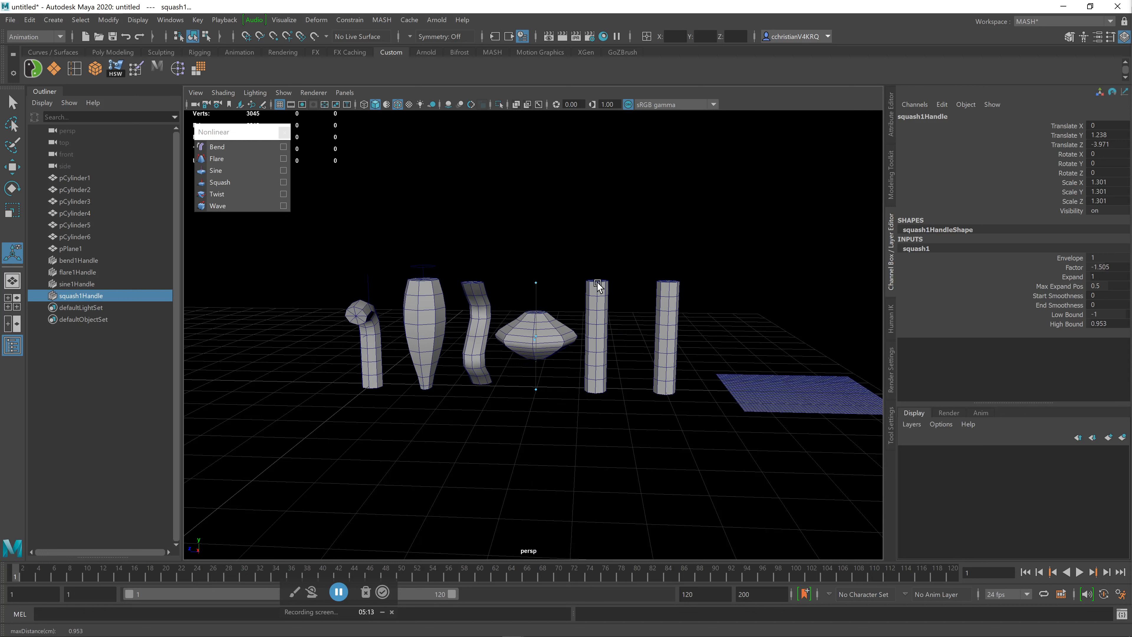
Step: Apply a Twist deformer to the fifth cylinder and show its upper manipulator ring up close
left_click(601, 343)
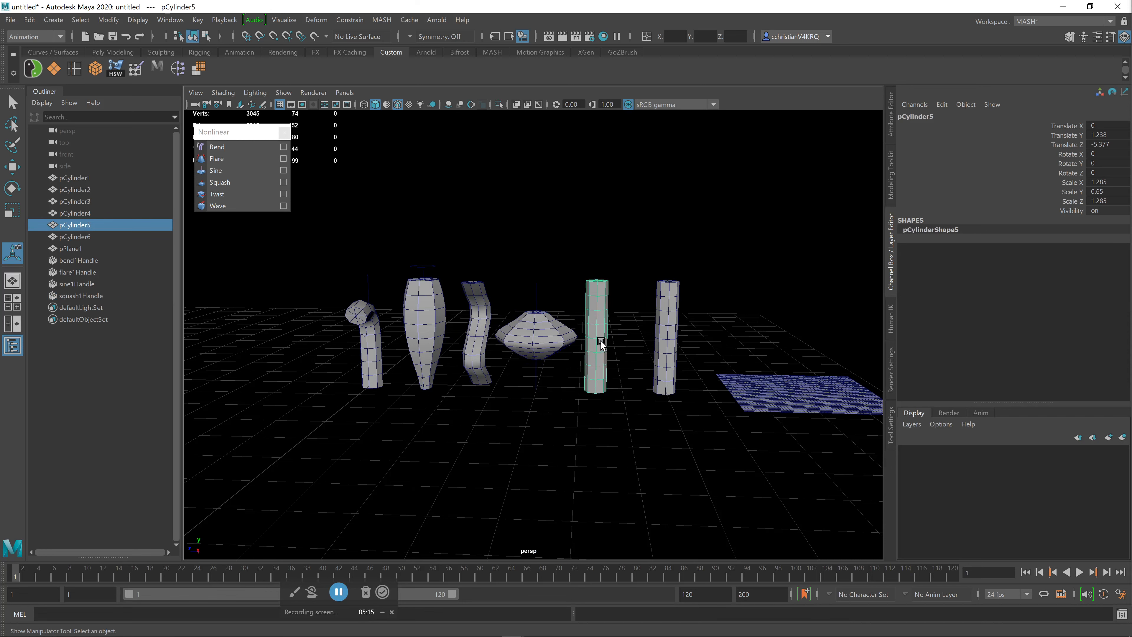
left_click(229, 196)
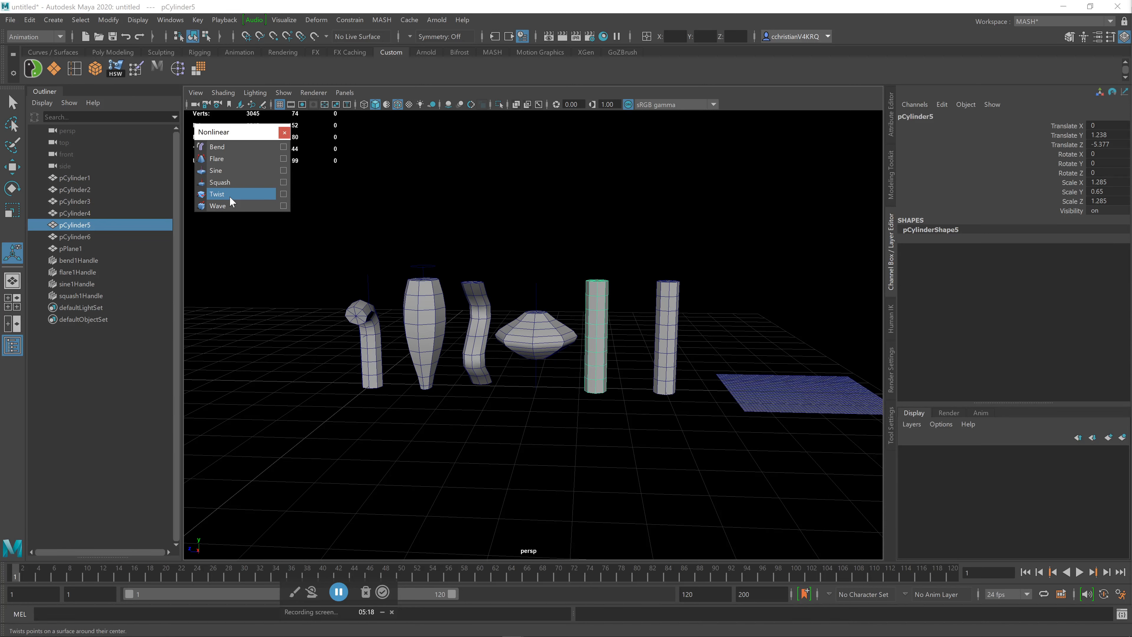
scroll(671, 353, "up", 3)
left_click_drag(670, 351, 602, 453, "alt")
scroll(535, 367, "up", 5)
key("ctrl+z")
scroll(521, 381, "up", 3)
left_click_drag(521, 382, 573, 372, "alt")
left_click(564, 371, "shift")
Step: Twist the fifth cylinder into a spiral by rotating the angle manipulator at its upper end
left_click_drag(584, 327, 631, 416)
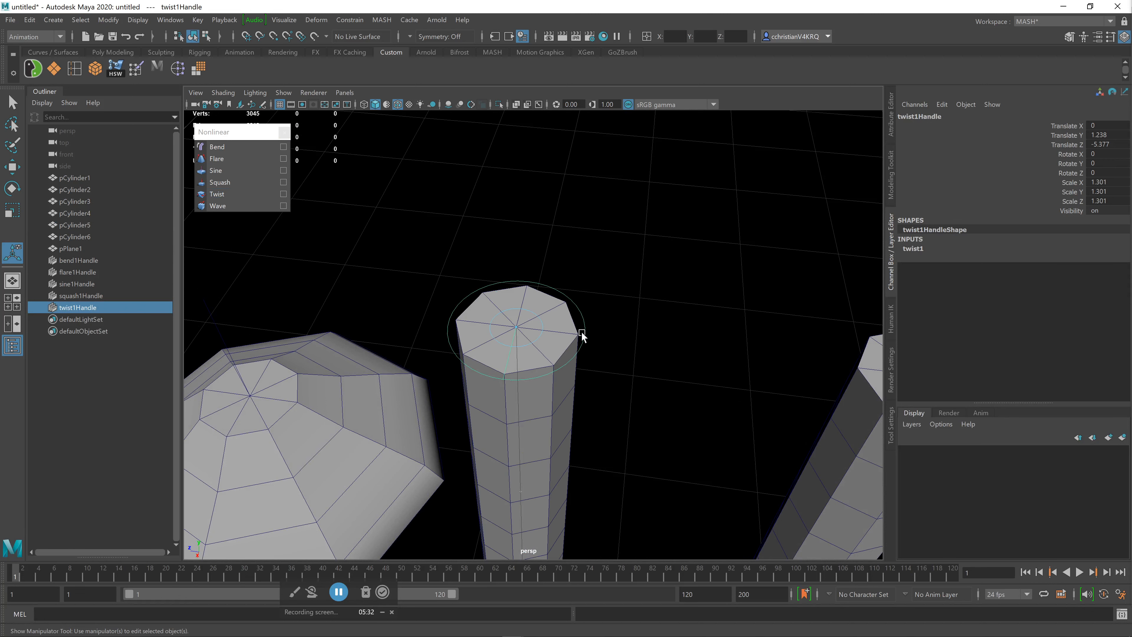
left_click_drag(585, 326, 617, 404)
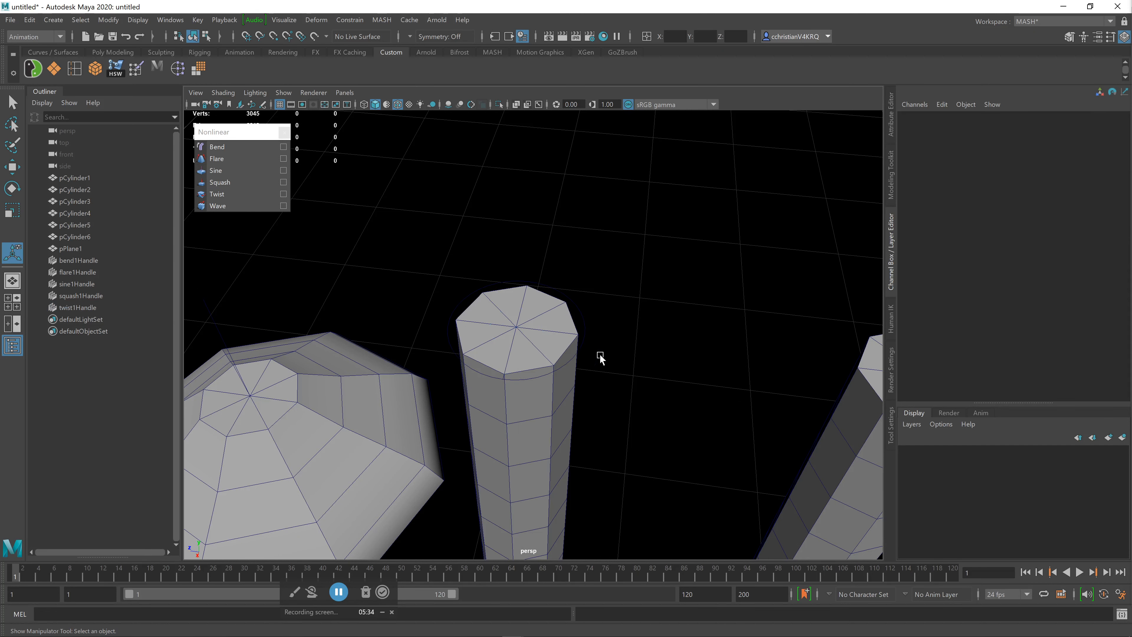
left_click(583, 341)
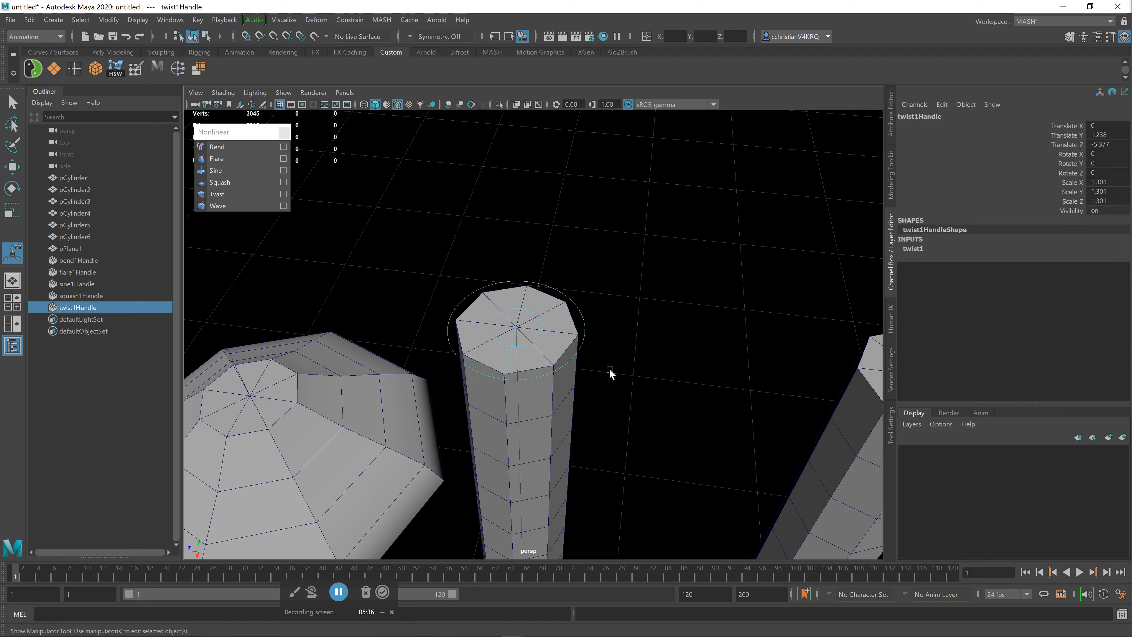
left_click_drag(523, 346, 466, 299)
middle_click_drag(685, 426, 637, 314, "alt")
left_click_drag(637, 313, 647, 232, "alt")
middle_click_drag(647, 232, 655, 460, "alt")
right_click_drag(656, 459, 541, 416, "alt")
left_click_drag(541, 416, 526, 458, "alt")
middle_click_drag(526, 458, 530, 469, "alt")
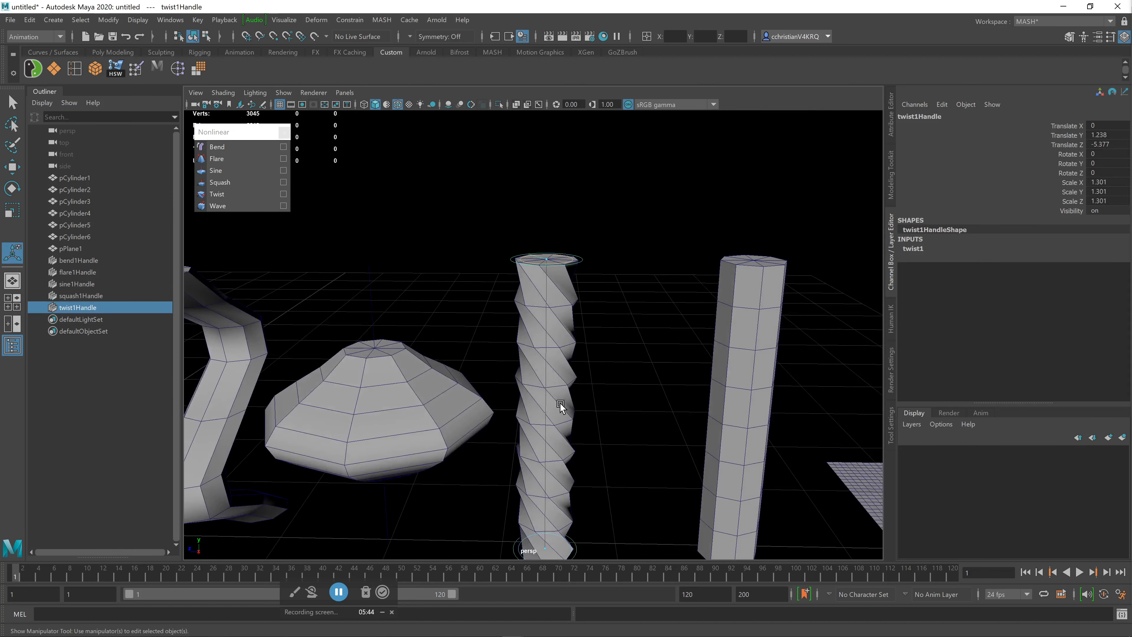
Step: Adjust the twist angle further with the manipulator ring around the top of the fifth cylinder
scroll(548, 335, "up", 6)
scroll(579, 328, "down", 3)
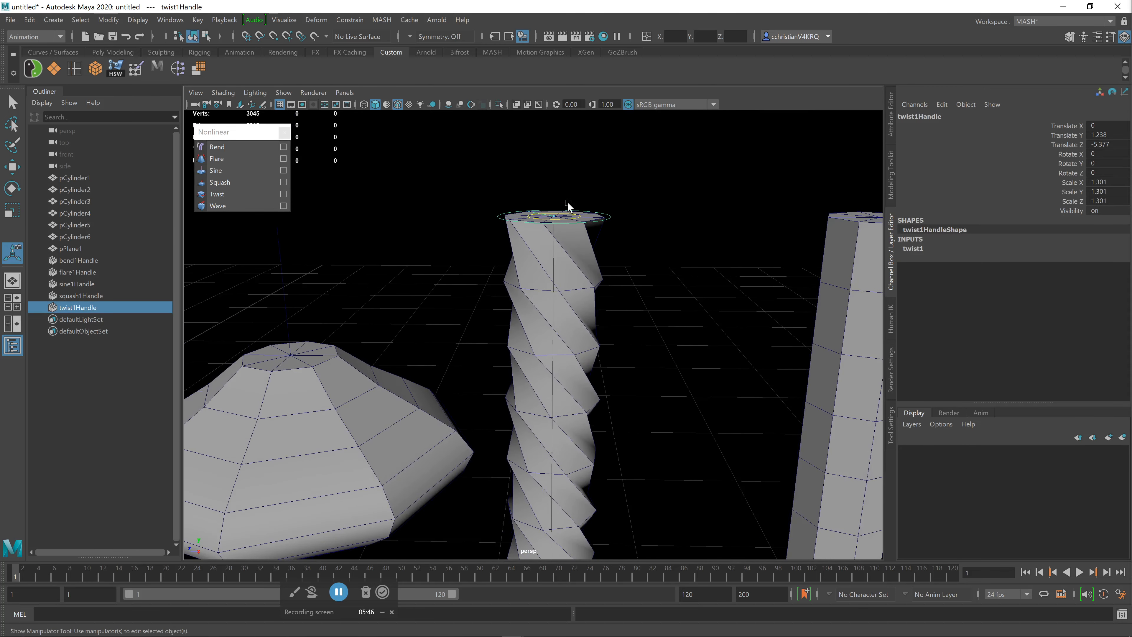
left_click(609, 224)
left_click(596, 221)
left_click_drag(503, 219, 503, 268)
Step: Reselect the twist handle and raise its lower bound to about -0.71, leaving the cylinder's base untwisted
left_click_drag(637, 289, 607, 379, "alt")
middle_click_drag(607, 379, 622, 318, "alt")
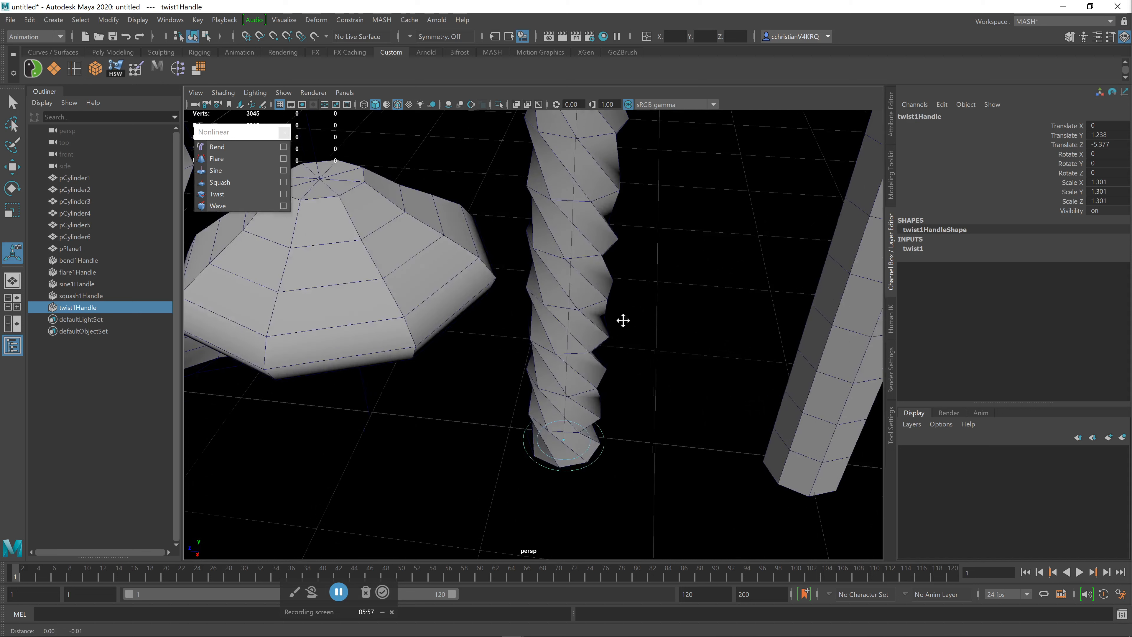
left_click(577, 463)
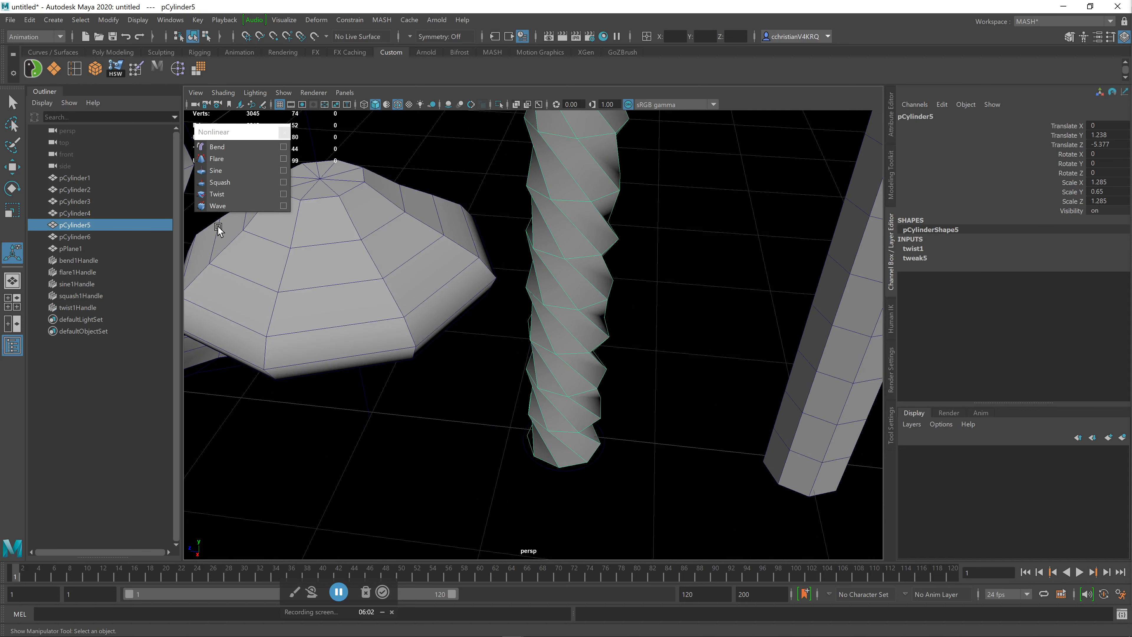
left_click_drag(630, 209, 623, 289, "alt")
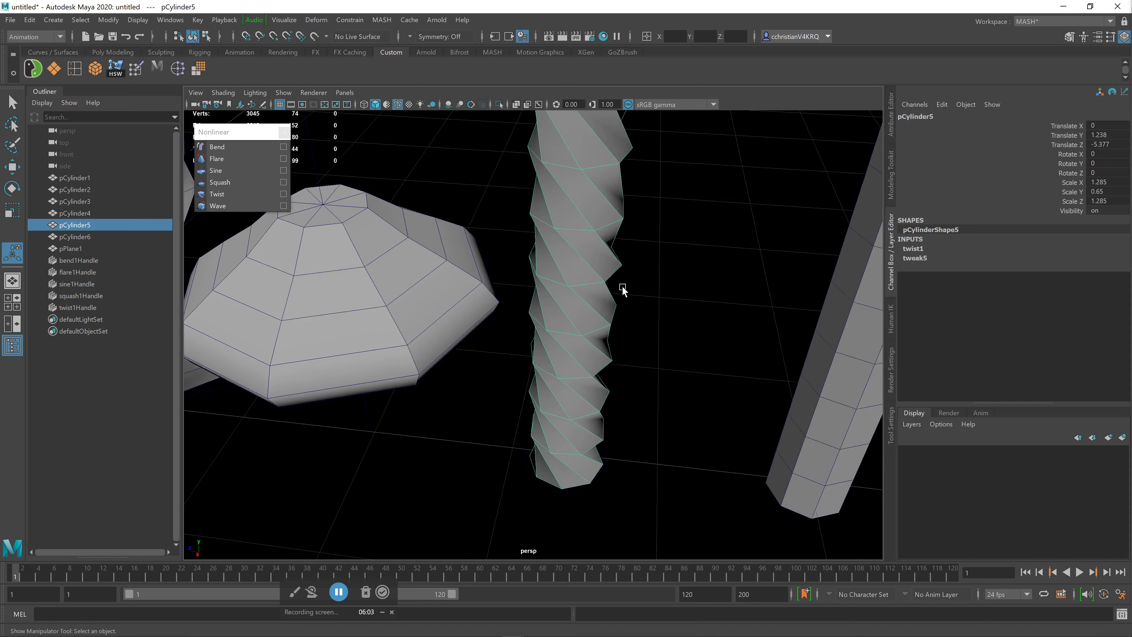
left_click(66, 308)
left_click_drag(558, 423, 611, 407, "alt")
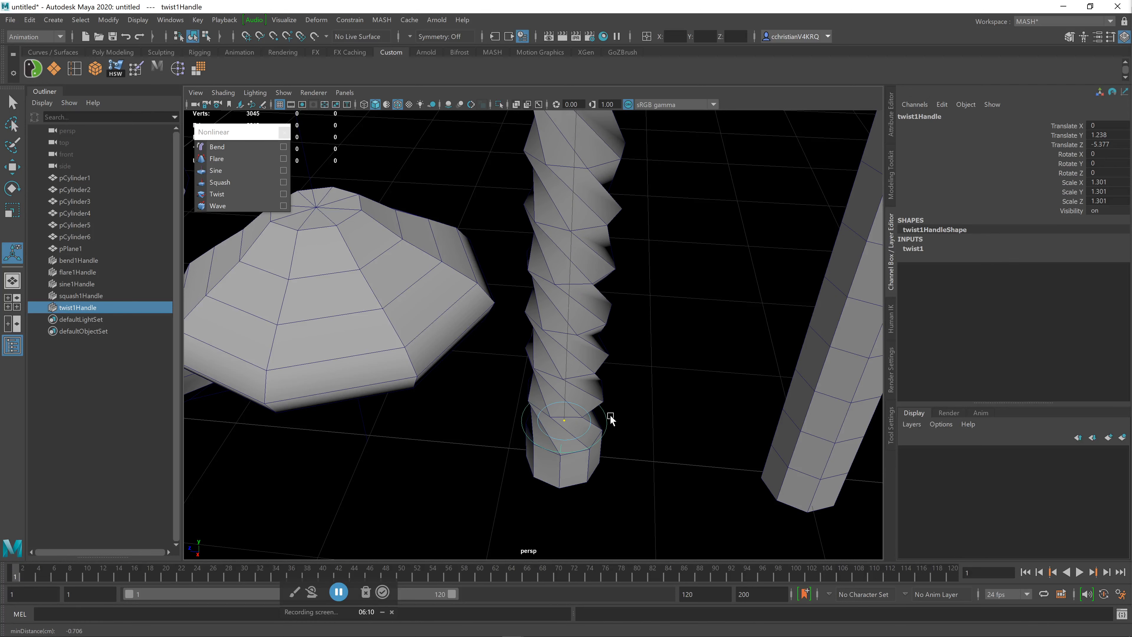
left_click(594, 459, "shift")
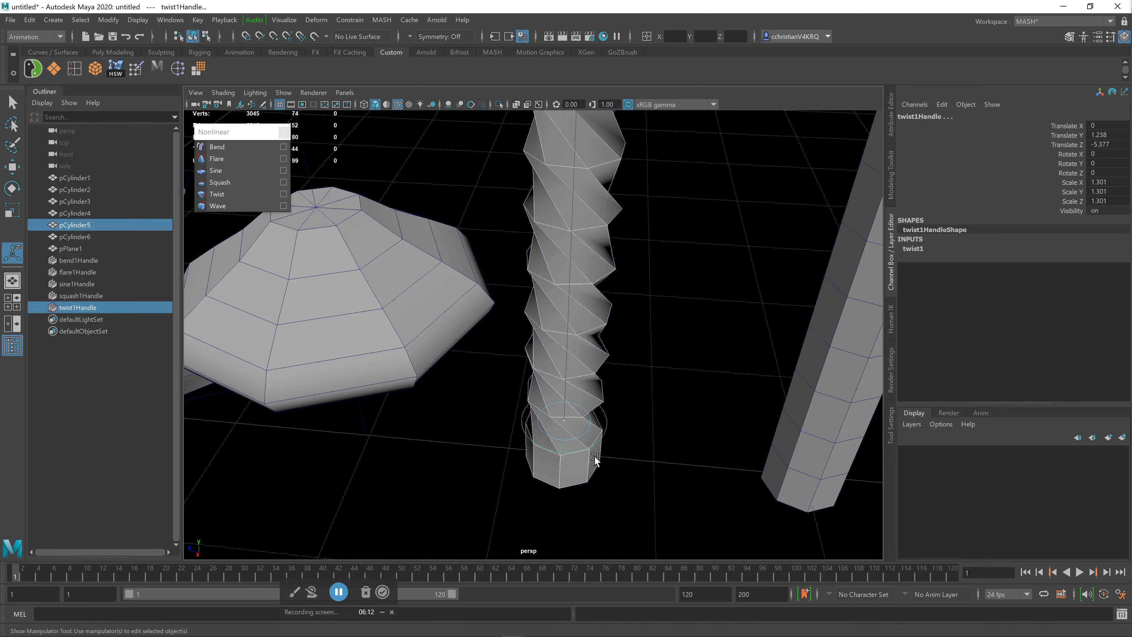
Step: Delete the undeformed sixth cylinder next to the plane
left_click(631, 477)
left_click_drag(631, 478, 459, 523, "alt")
left_click_drag(631, 446, 464, 388, "alt")
left_click_drag(708, 384, 583, 357, "alt")
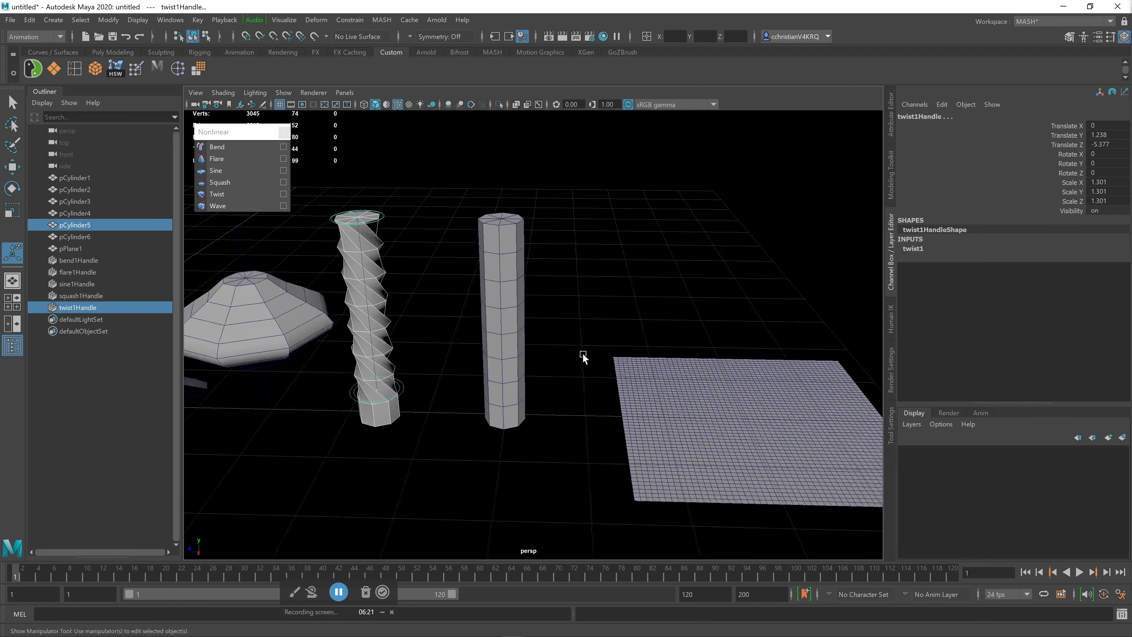
left_click(498, 329)
middle_click_drag(618, 438, 438, 406, "alt")
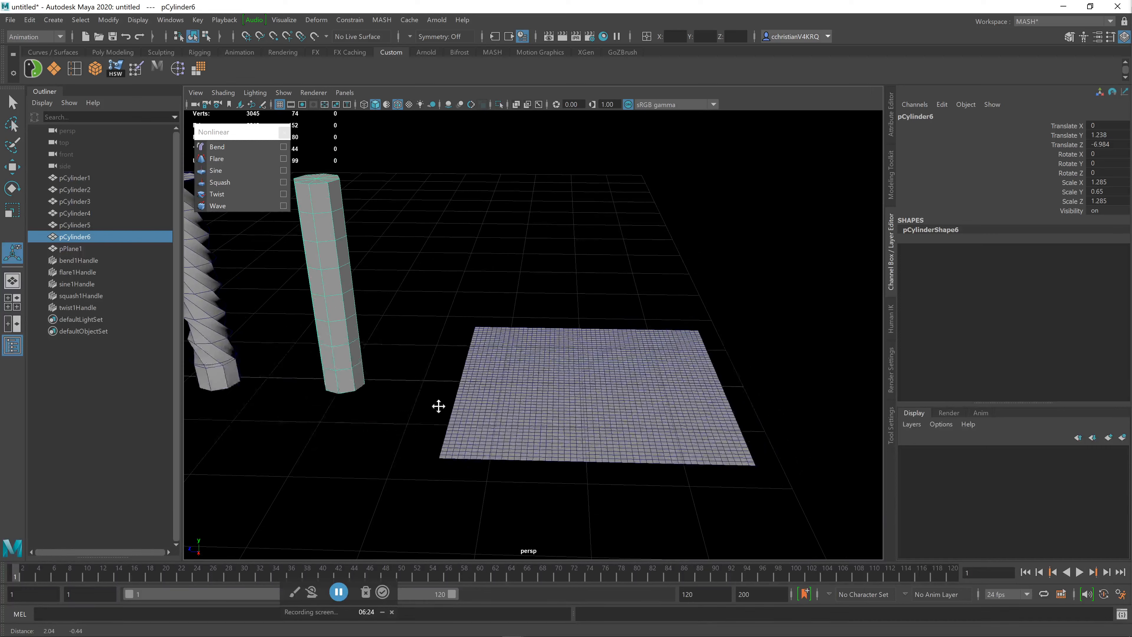
key("Delete")
Step: Apply a Wave deformer to the subdivided plane and show it up close
left_click(639, 428)
middle_click_drag(639, 428, 512, 398, "alt")
left_click(239, 206)
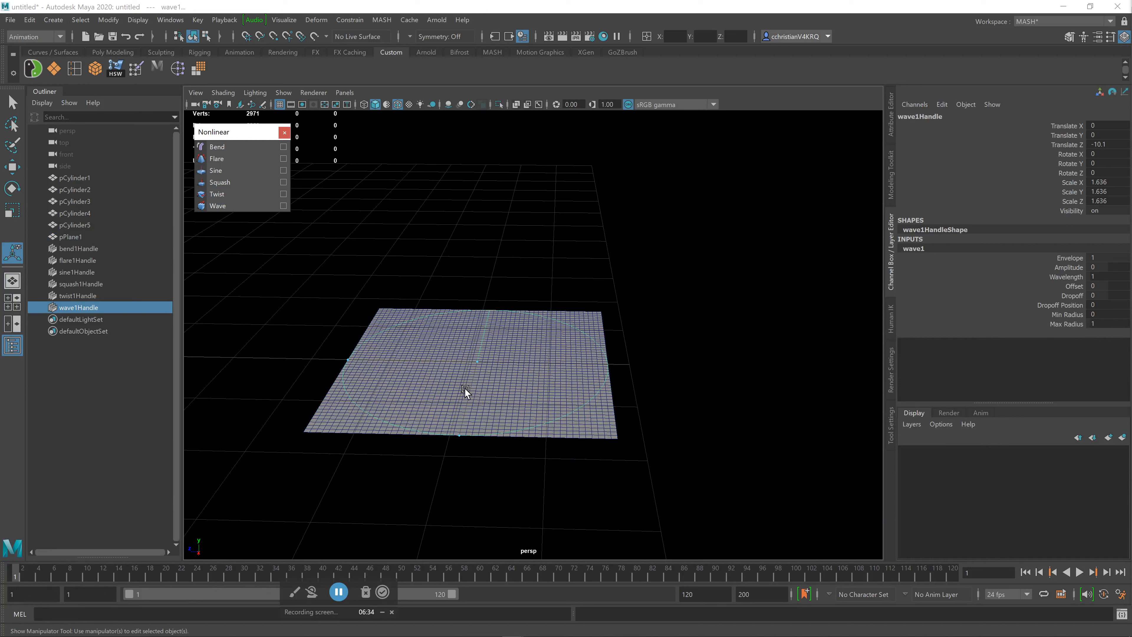
scroll(490, 397, "up", 5)
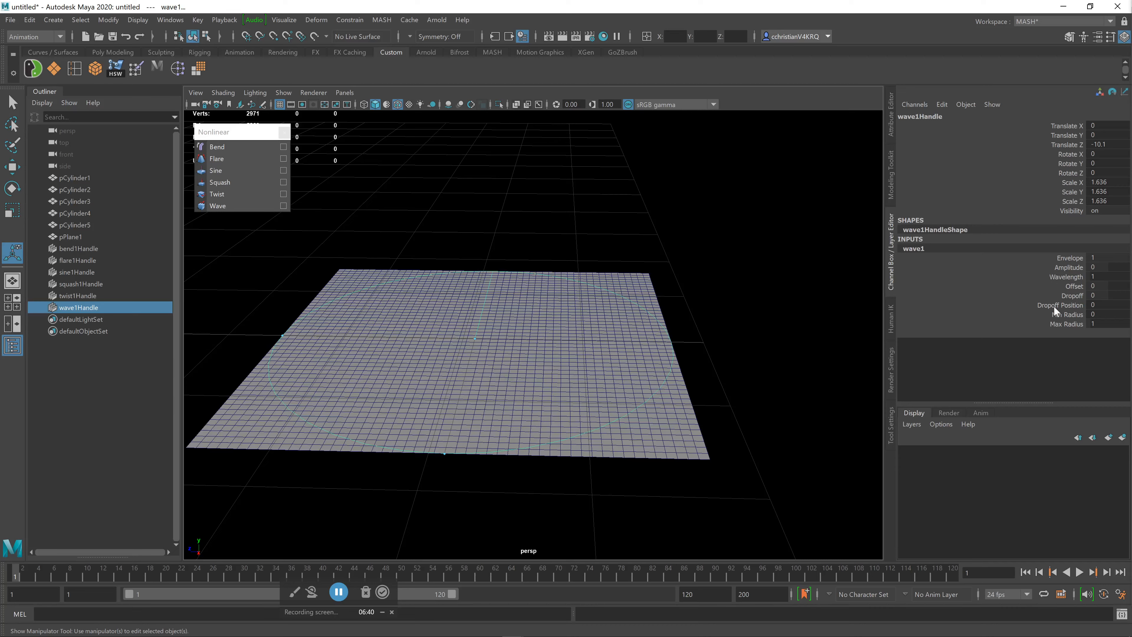
left_click_drag(558, 405, 579, 430, "alt")
Step: Adjust the wave manipulators to Min Radius about 0.08, Max Radius about 1.22 and Wavelength about 0.87
left_click_drag(486, 315, 511, 318)
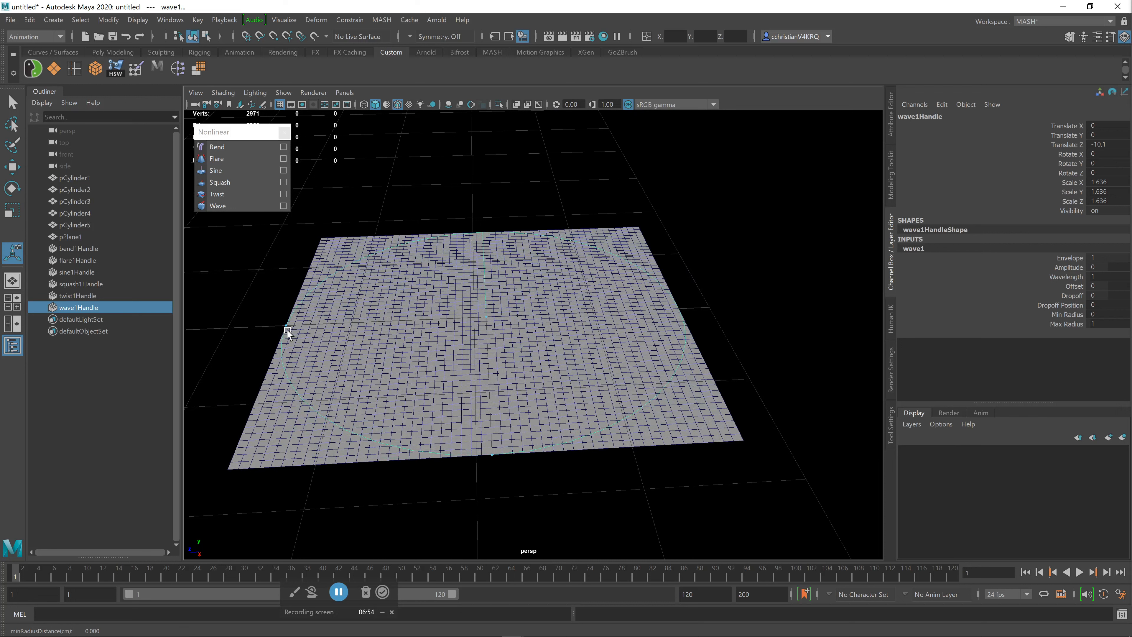
left_click_drag(287, 327, 236, 284)
left_click_drag(491, 454, 561, 411)
mouse_move(542, 371)
left_mouse_down("alt")
mouse_move(553, 384)
mouse_move(532, 366)
left_mouse_up("alt")
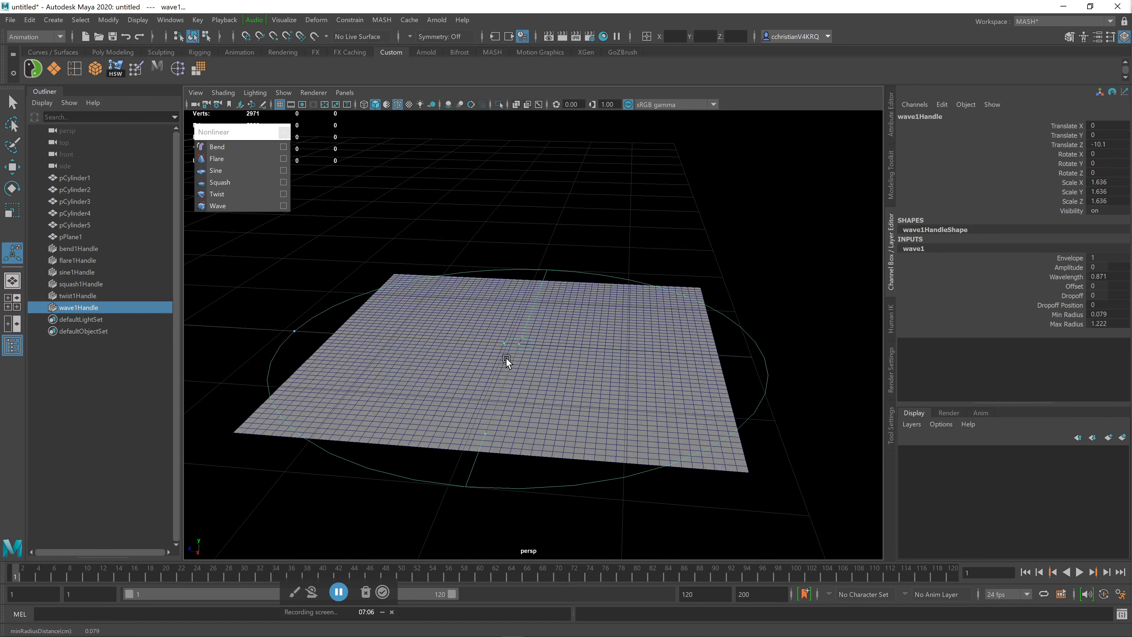
Step: Ripple the plane by setting the wave's Amplitude to about -0.1 and Min Radius to about 0.43 with the manipulators
left_click_drag(506, 342, 762, 403)
left_click_drag(437, 320, 582, 411)
scroll(570, 396, "up", 9)
middle_click_drag(582, 410, 450, 392, "alt")
scroll(449, 393, "down", 4)
left_click_drag(458, 342, 355, 404)
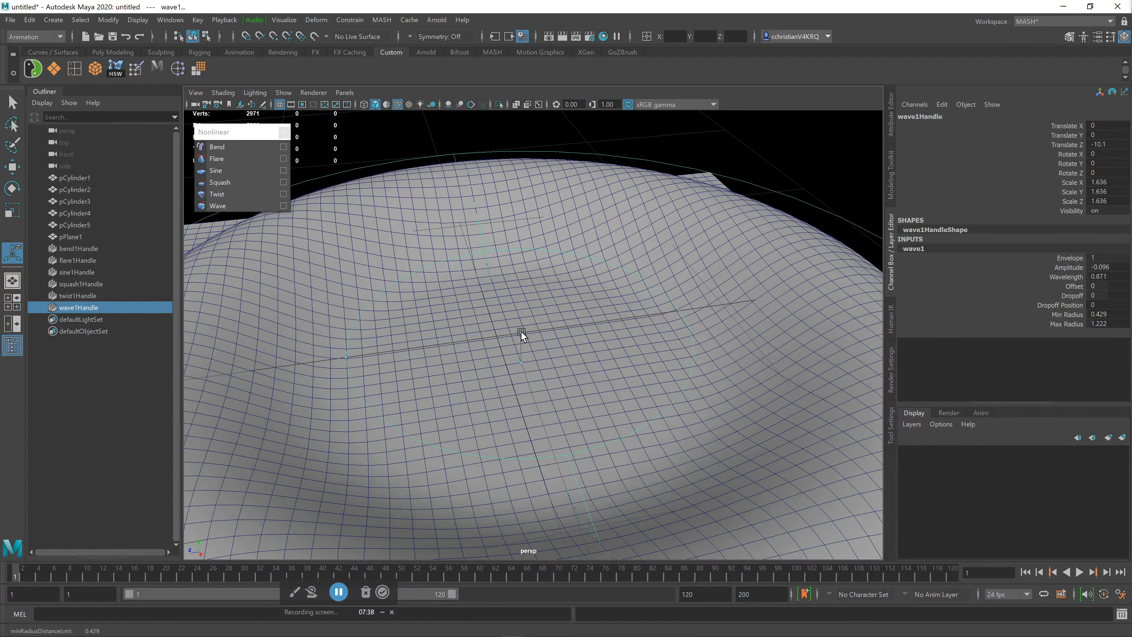
Step: Set the wave's Offset to about 0.24 and deepen its Amplitude to about -0.21 using the manipulators
left_click_drag(521, 332, 496, 240)
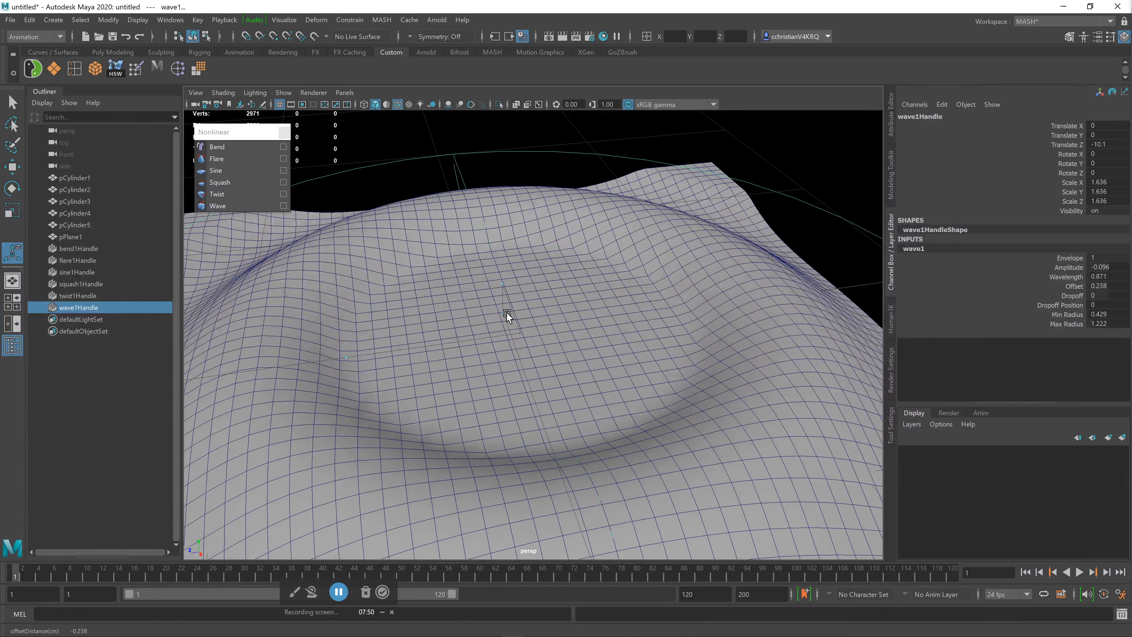
left_click_drag(505, 314, 765, 356)
scroll(582, 409, "down", 4)
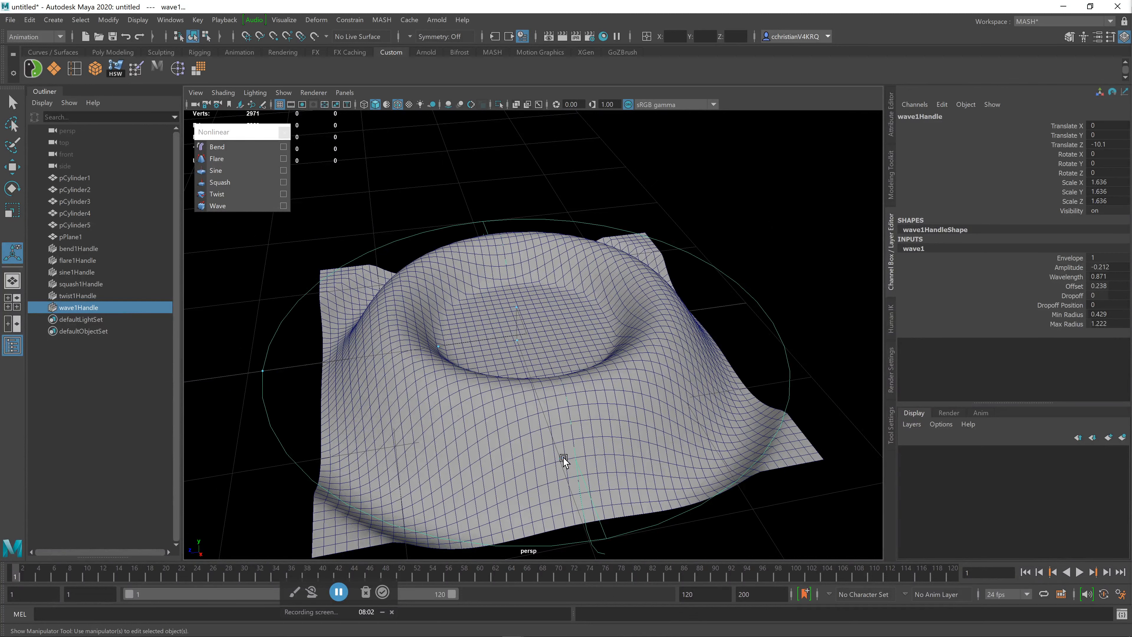
Step: Set the wave's Wavelength to about 0.72 and Max Radius to about 1.12 with the manipulators, and its Dropoff to 1
left_click_drag(560, 457, 295, 419)
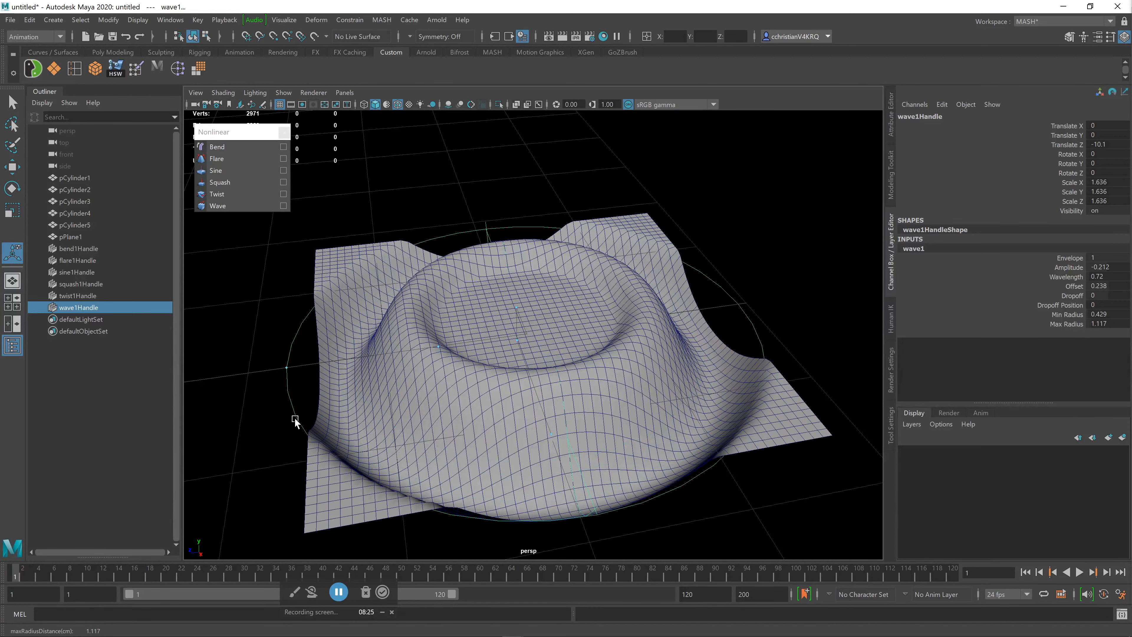
left_click(1075, 296)
middle_click_drag(728, 263, 502, 278)
middle_click_drag(720, 276, 891, 270)
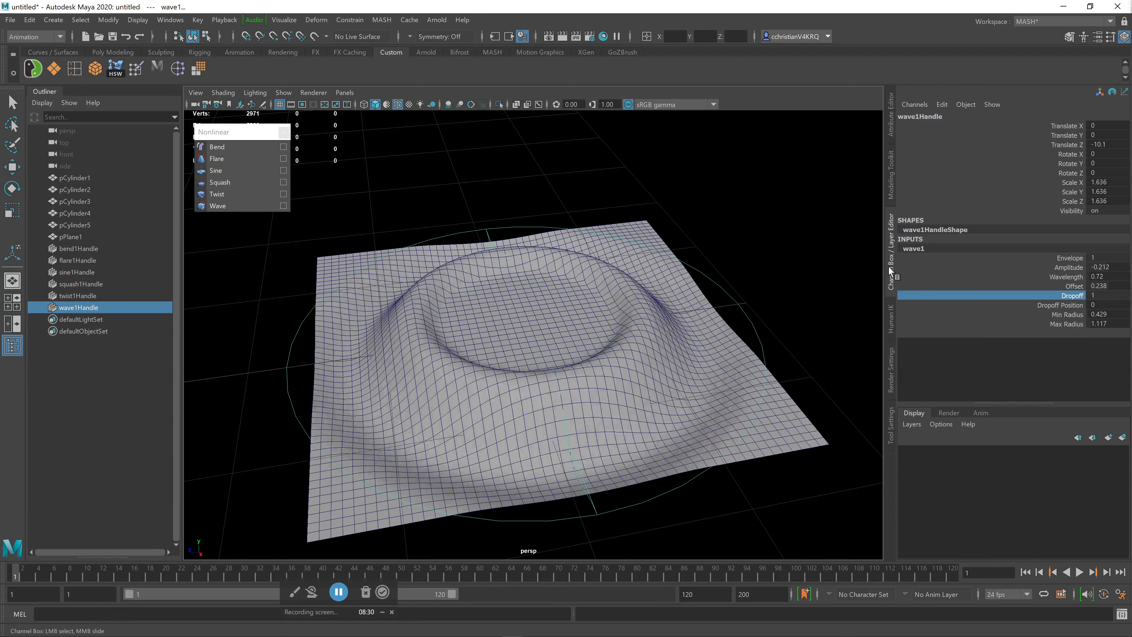
Step: Vary the wave's Offset channel interactively, go through its Wavelength, Amplitude and Envelope channels, and deselect the wave handle
left_click(1087, 285)
middle_click_drag(749, 264, 823, 275)
left_click(1080, 277)
left_click(1080, 267)
left_click(1045, 259)
key("t")
left_click(763, 236)
Step: Delete all the deformed cylinders, the plane and their deformer handles from the scene
right_click_drag(682, 309, 455, 384, "alt")
middle_click_drag(455, 384, 663, 333, "alt")
right_click_drag(663, 333, 577, 341, "alt")
left_click_drag(577, 341, 631, 362, "alt")
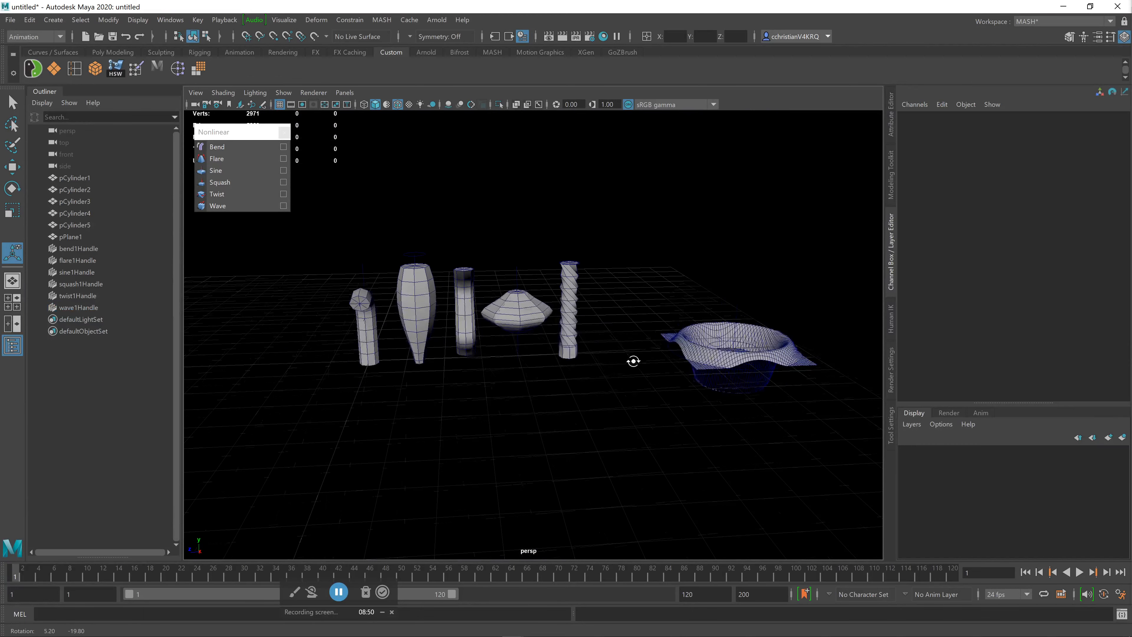
left_click_drag(325, 231, 857, 392)
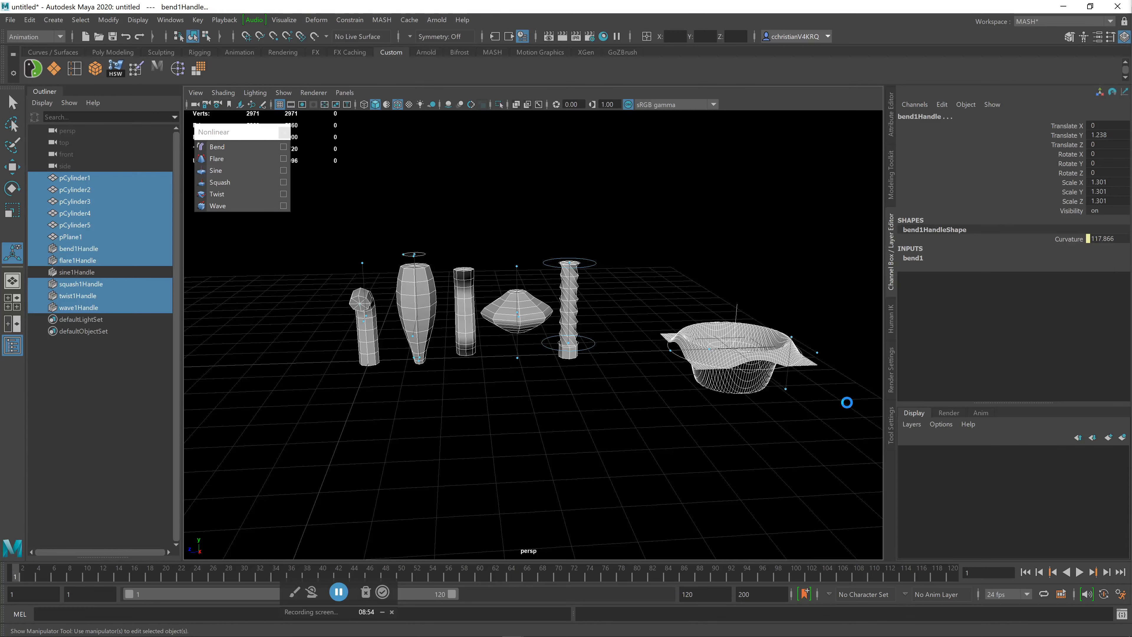
key("Delete")
left_click_drag(568, 391, 595, 393, "alt")
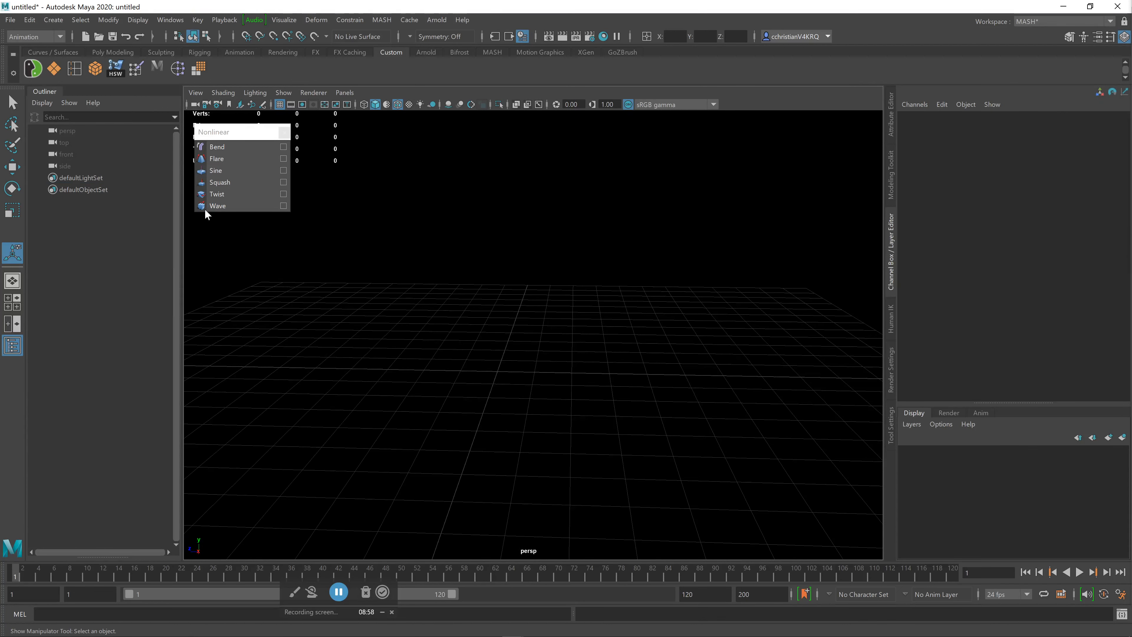
Step: Create a polygon cylinder at the origin and raise it to a Translate Y of about 1.94
left_click(53, 22)
mouse_move(178, 73)
left_click(257, 88)
left_click_drag(513, 402, 524, 402, "alt")
key("w")
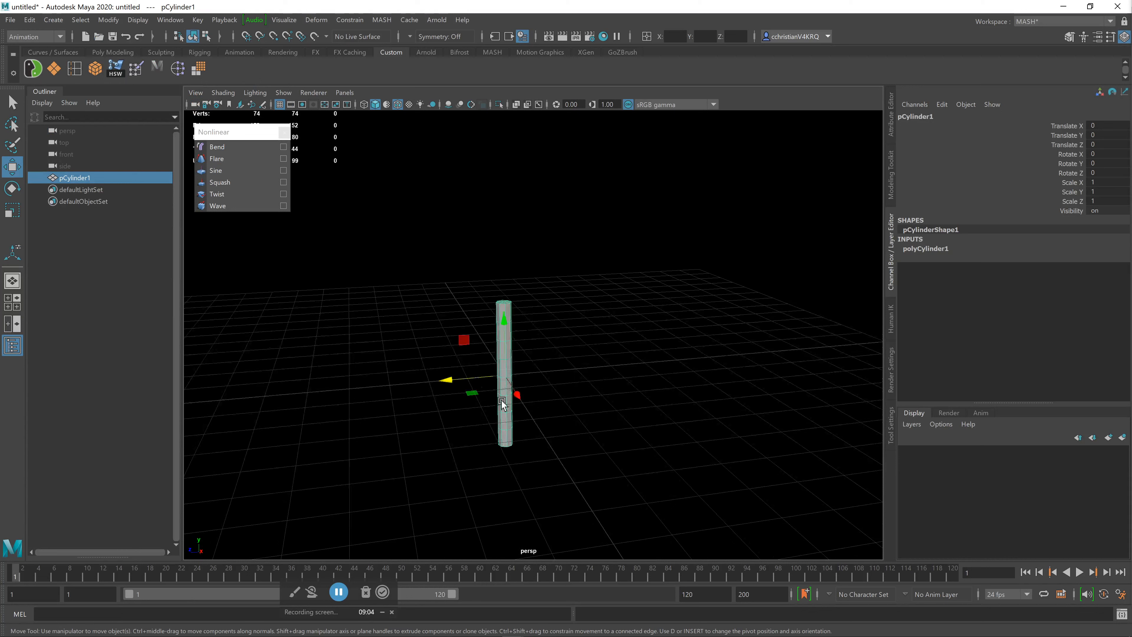
left_click_drag(502, 320, 476, 248)
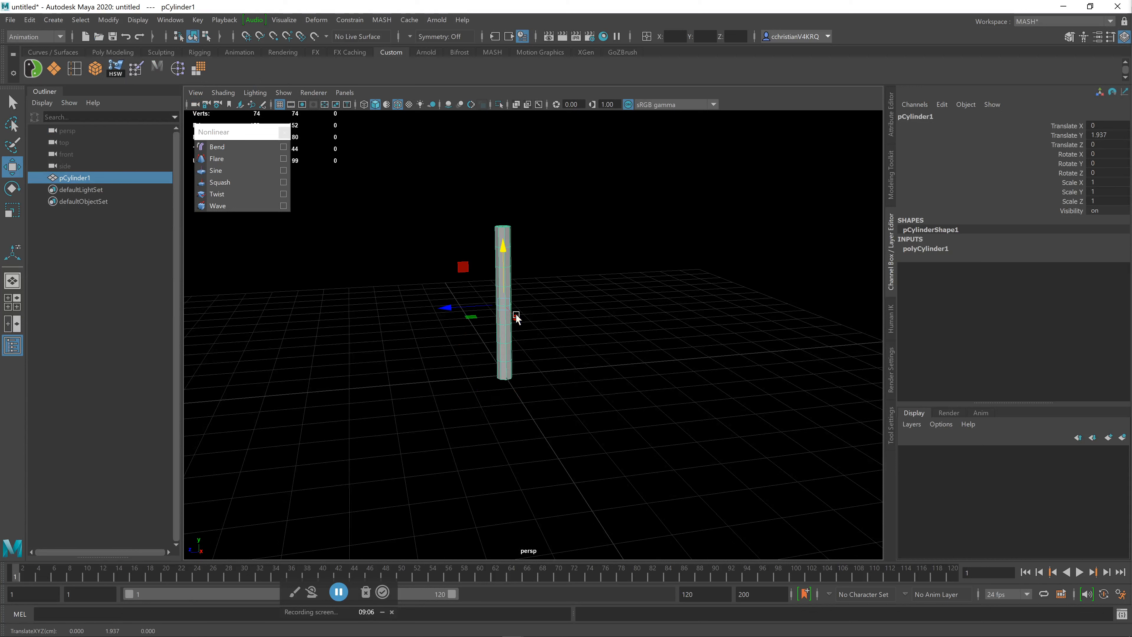
Step: Scale the cylinder uniformly to about 2.5, reduce its Scale Y to about 1.16, and deselect it
key("r")
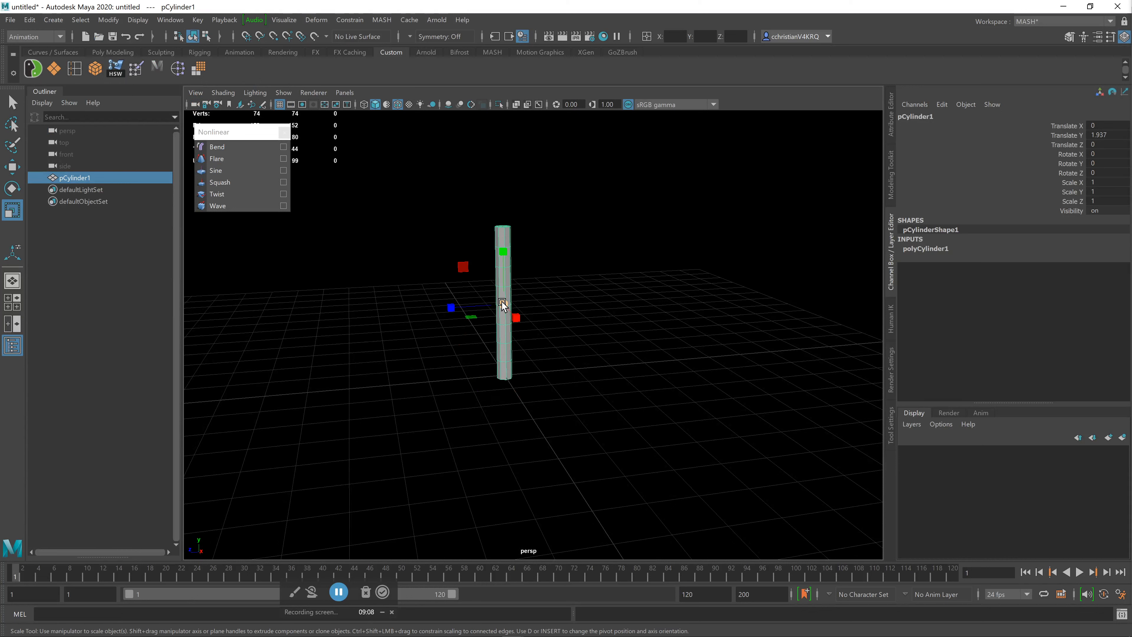
left_click_drag(503, 304, 519, 213)
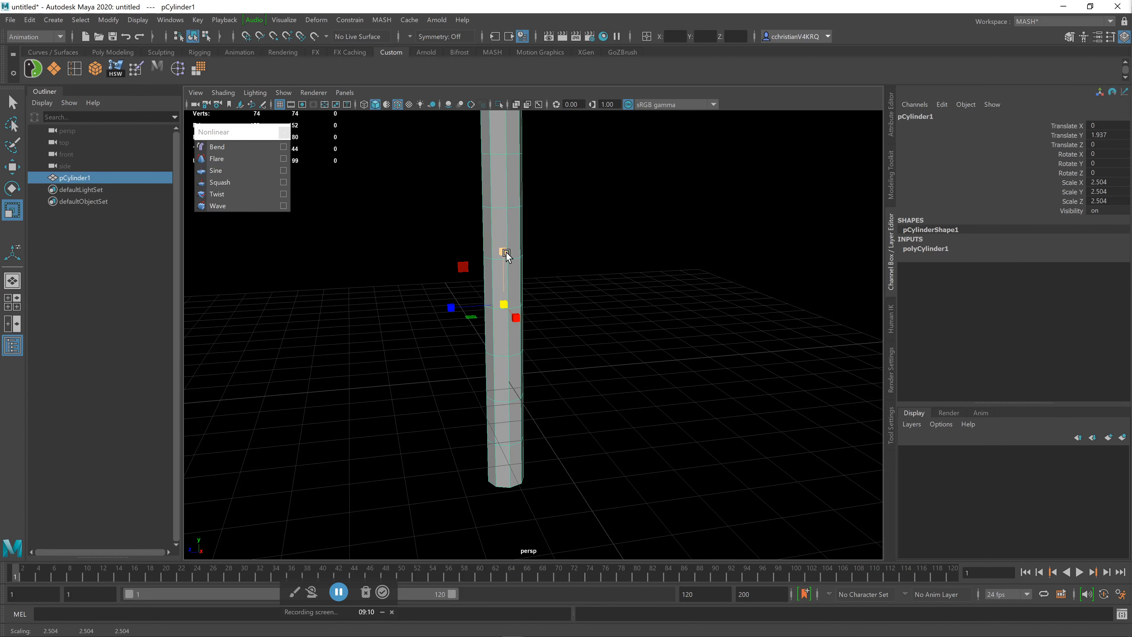
left_click_drag(505, 255, 516, 287)
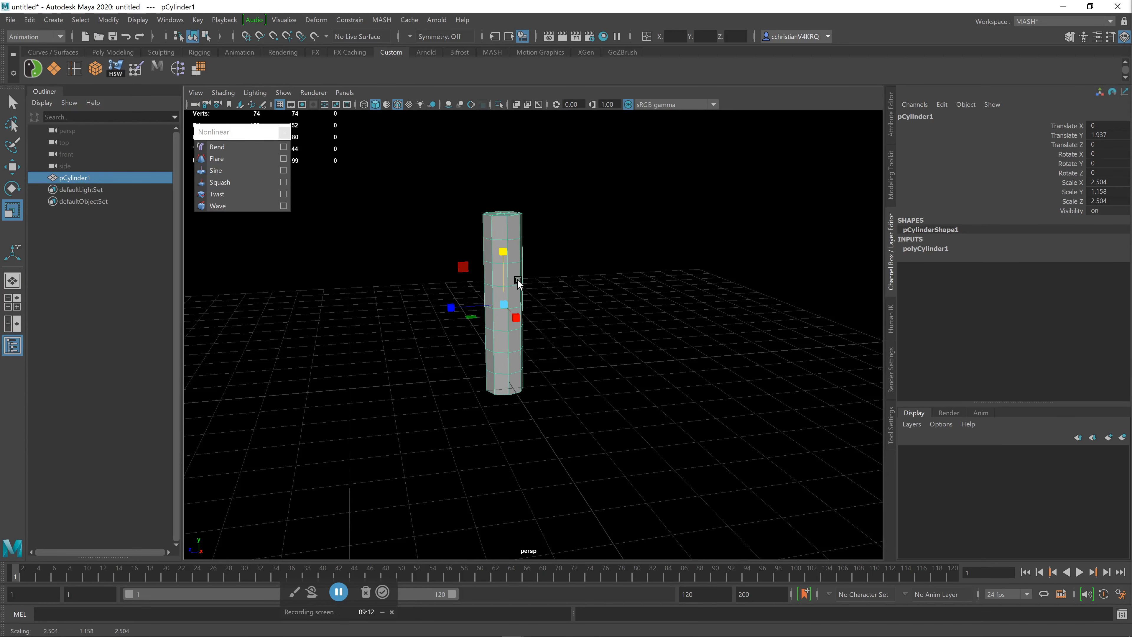
left_click(538, 334)
left_click_drag(533, 334, 551, 335, "alt")
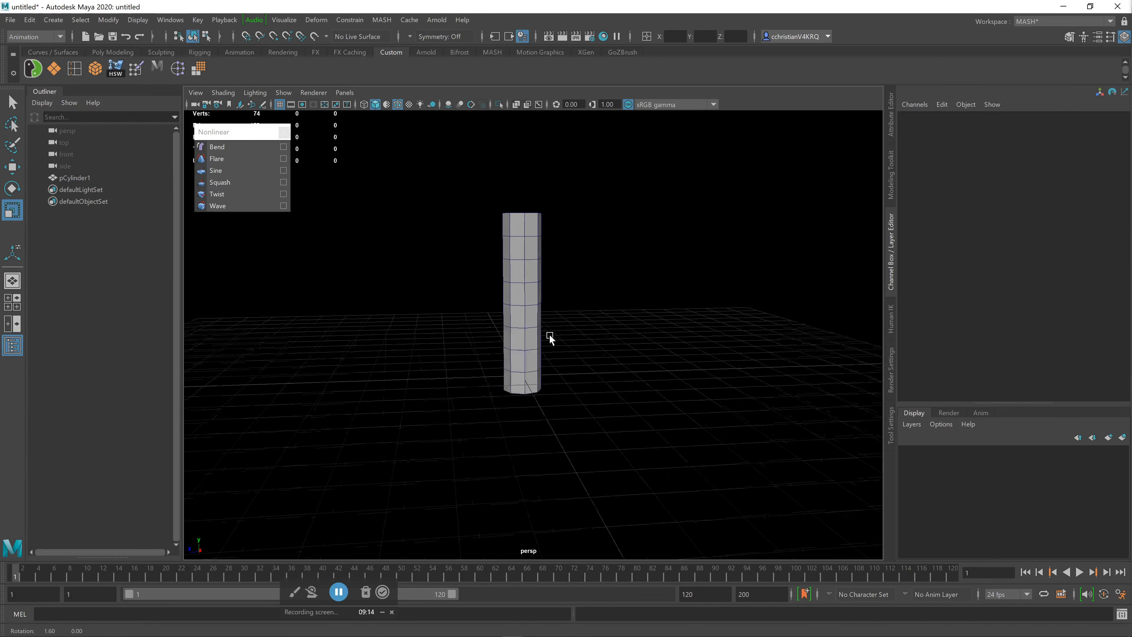
right_click_drag(518, 331, 557, 315, "alt")
left_click_drag(557, 315, 547, 363, "alt")
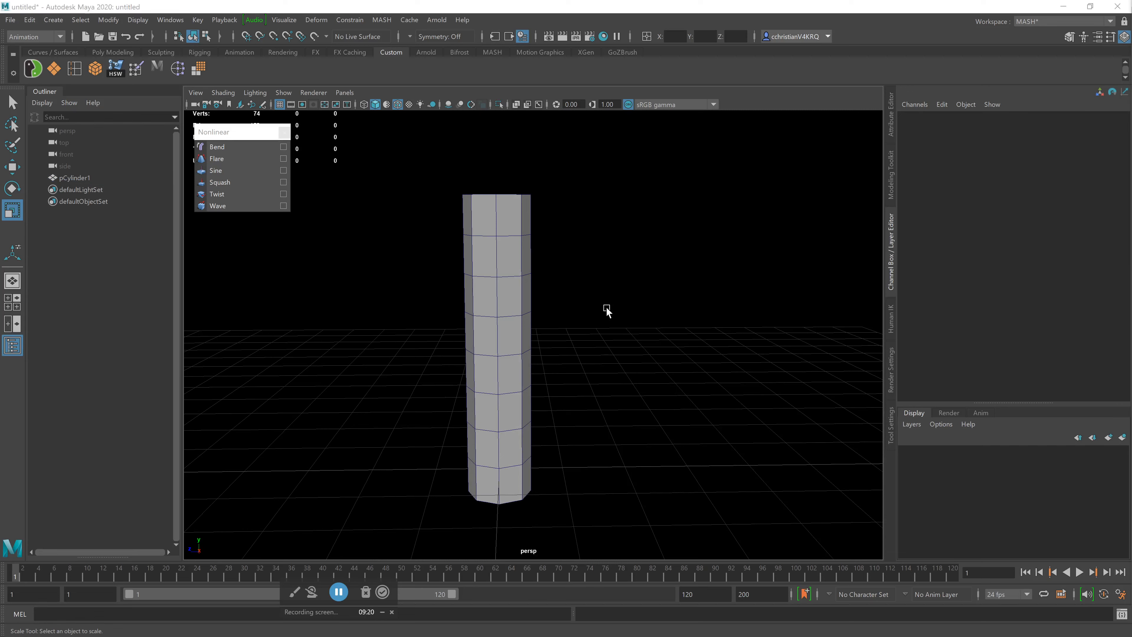
Step: Switch to the enlarged front view and hide the cylinder
key("space")
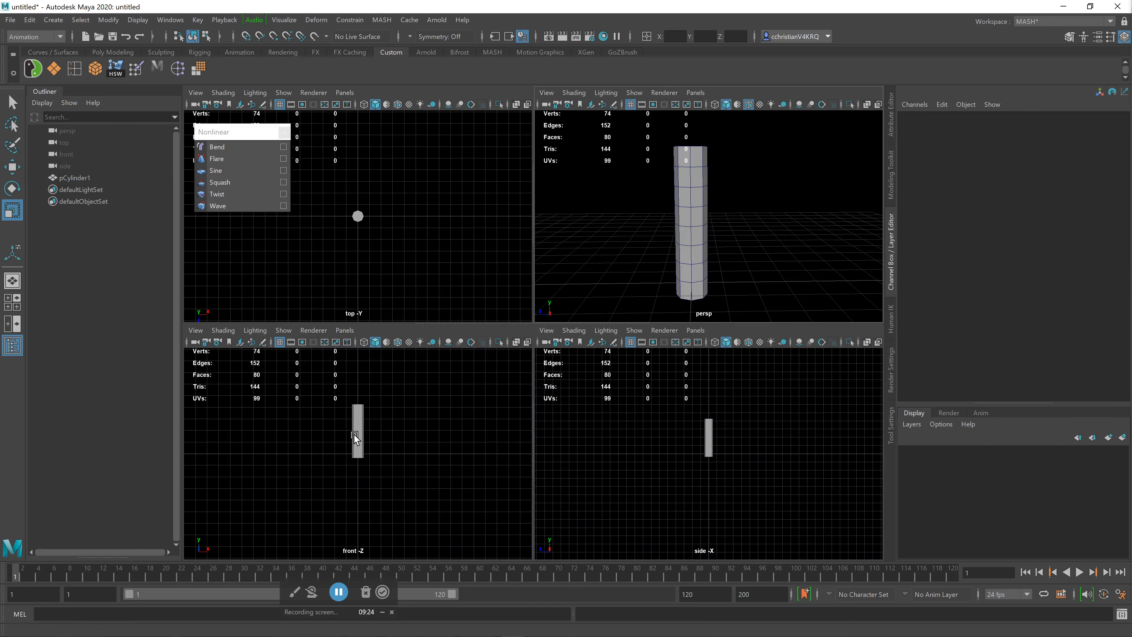
key("space")
scroll(542, 304, "up", 5)
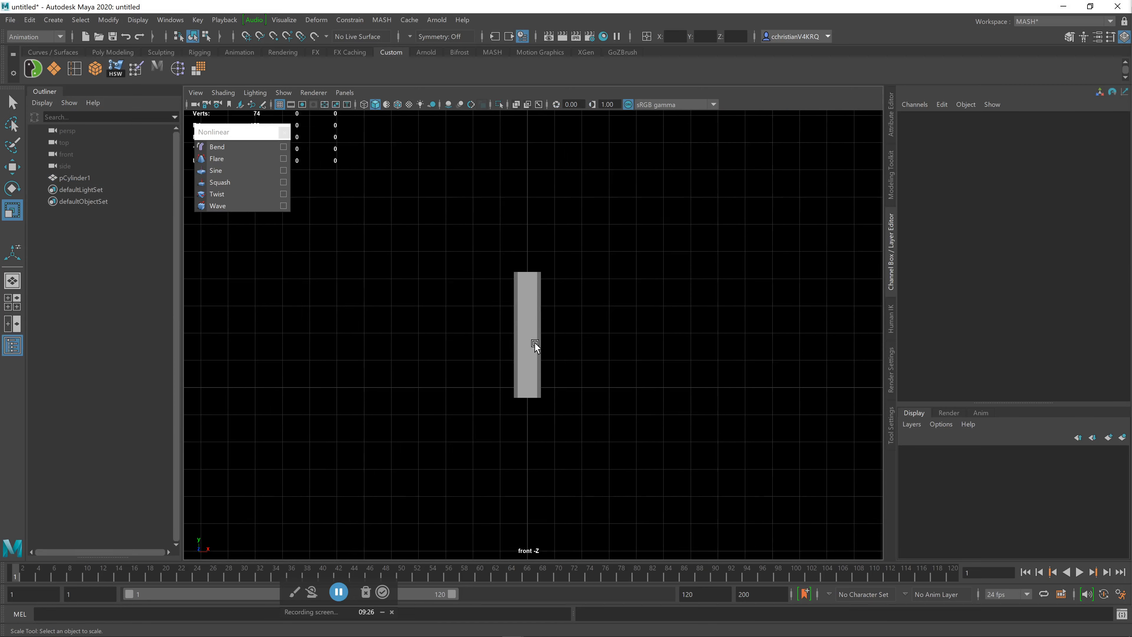
left_click(545, 325)
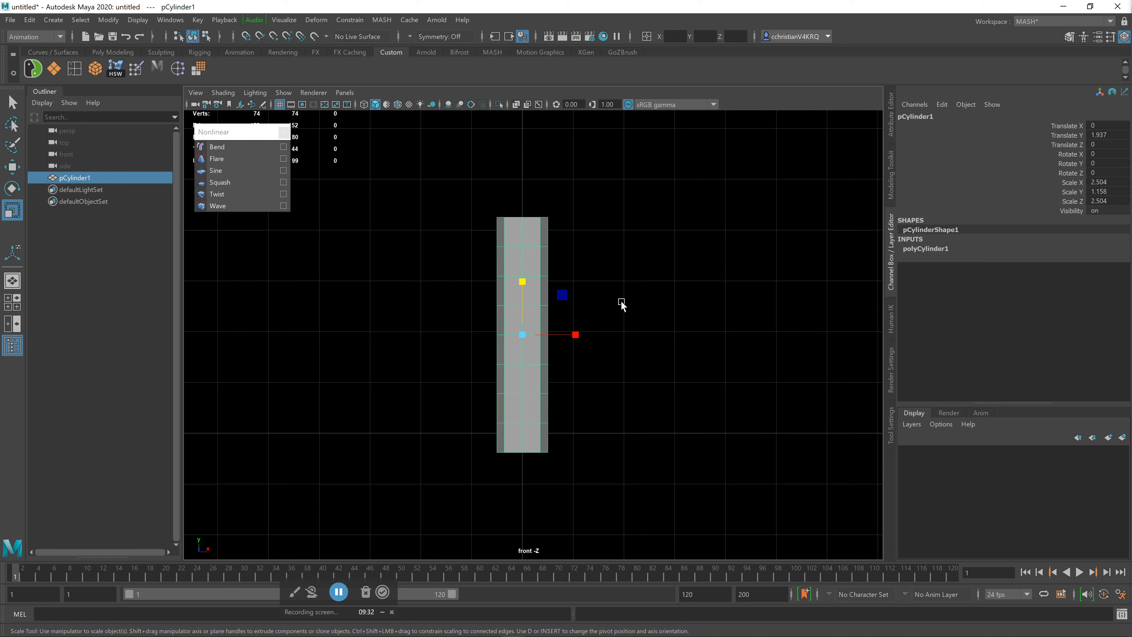
key("ctrl+h")
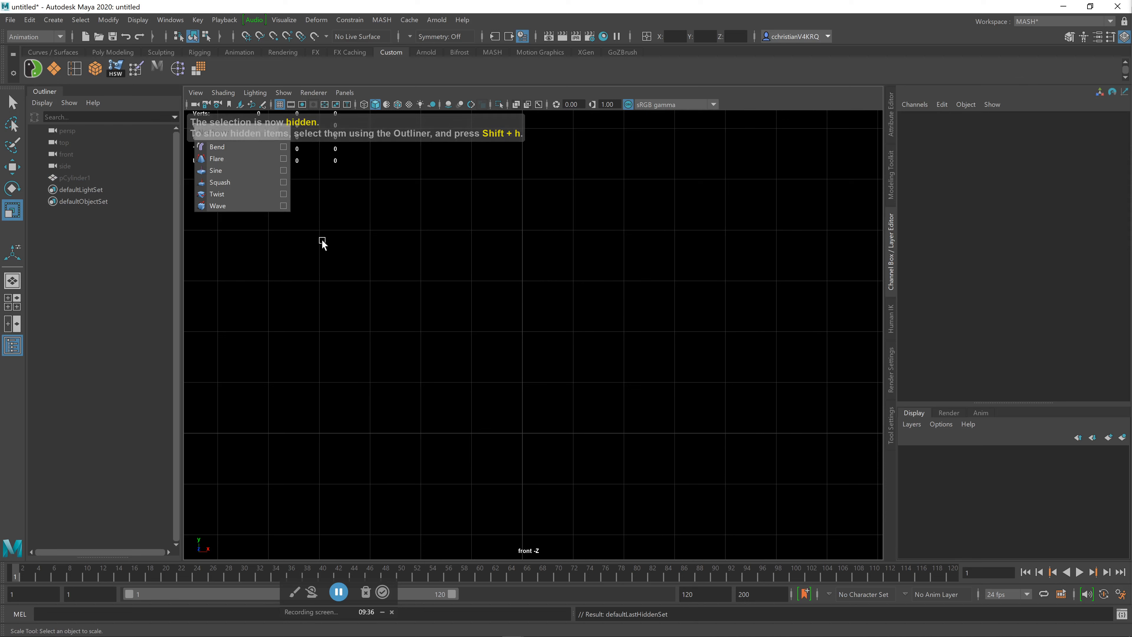
Step: Draw an EP curve upward along the vertical axis, placing grid-snapped points one unit below the origin and at the origin
left_click(52, 20)
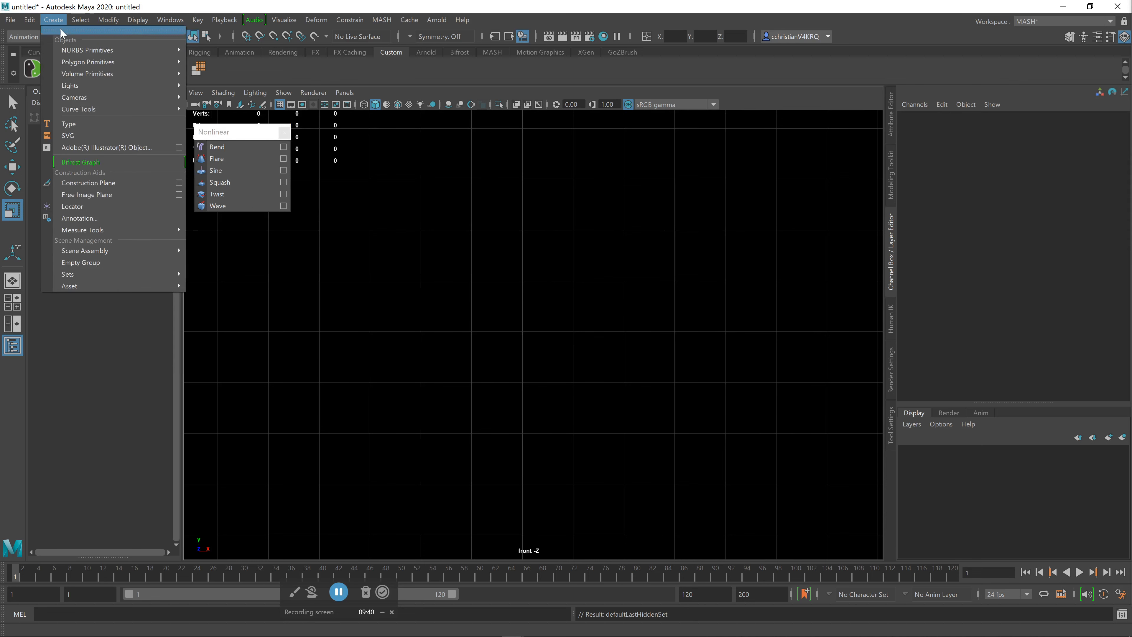
mouse_move(149, 109)
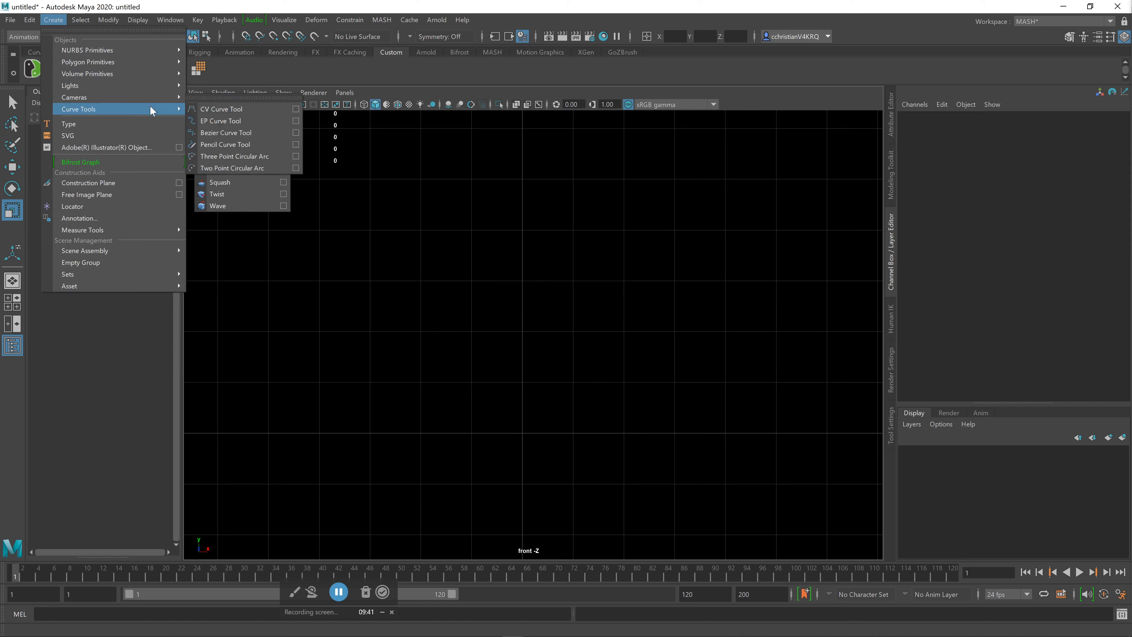
left_click(261, 120)
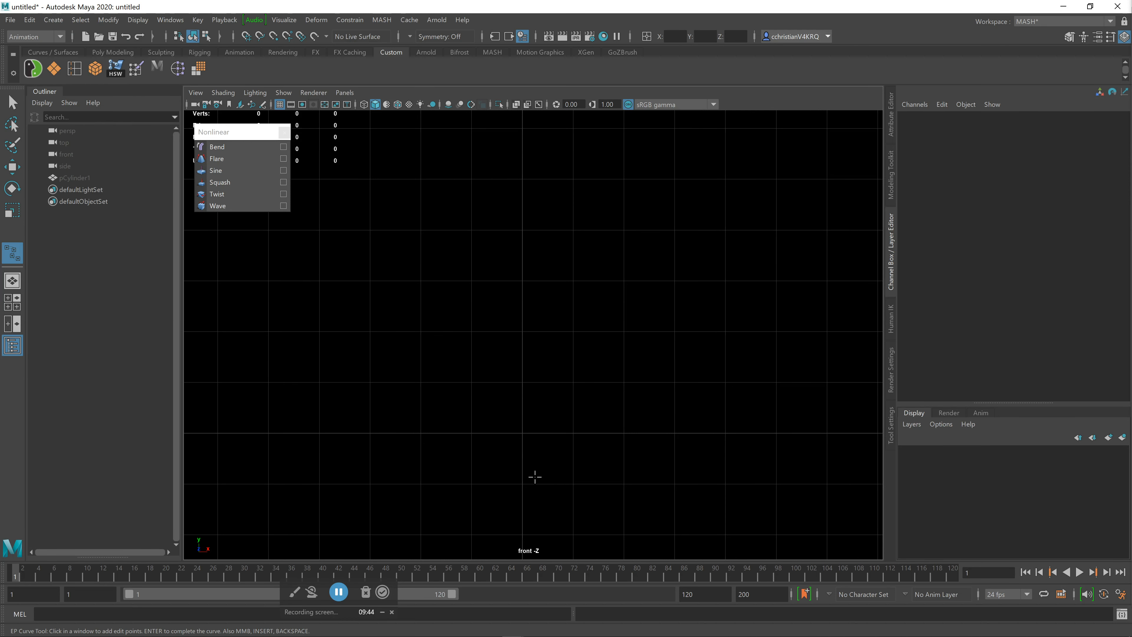
left_click(522, 484)
left_click(522, 382)
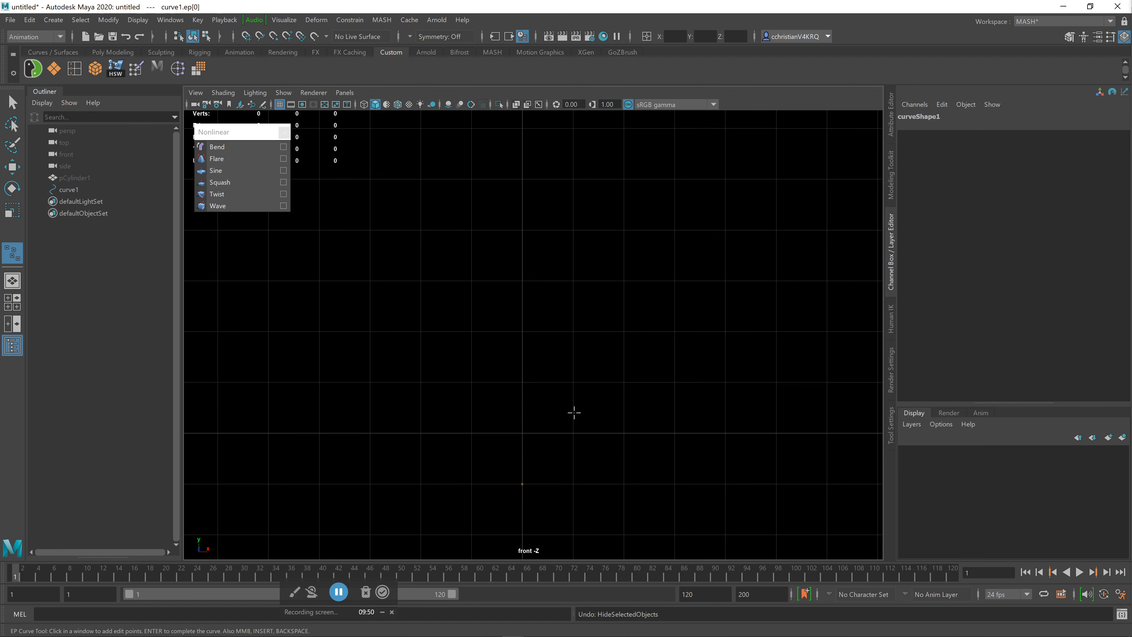
left_click(525, 431)
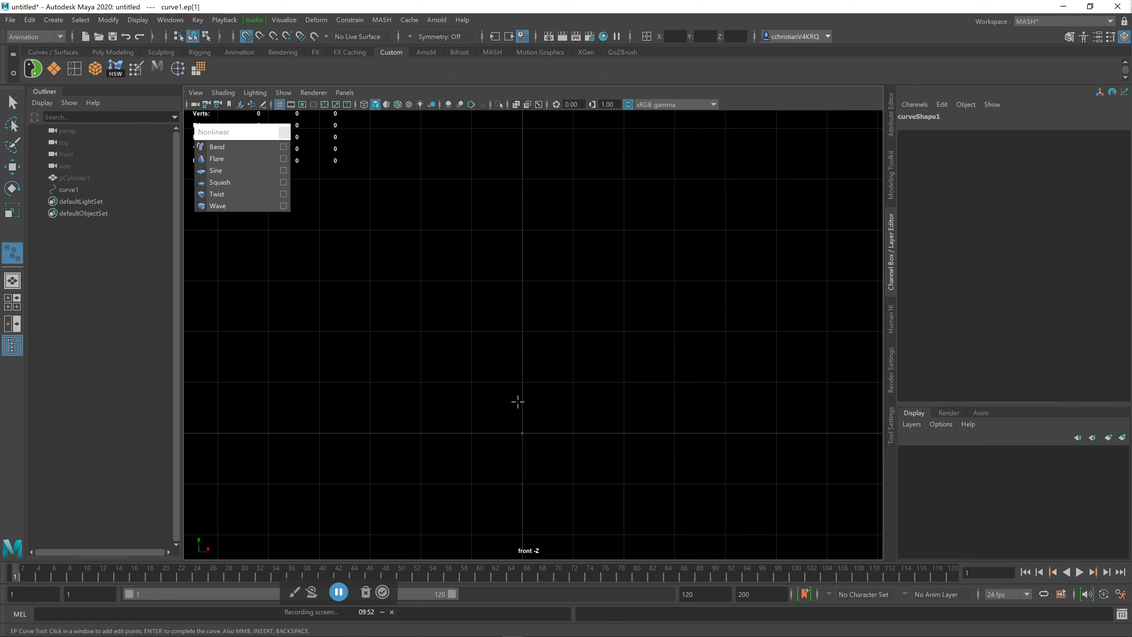